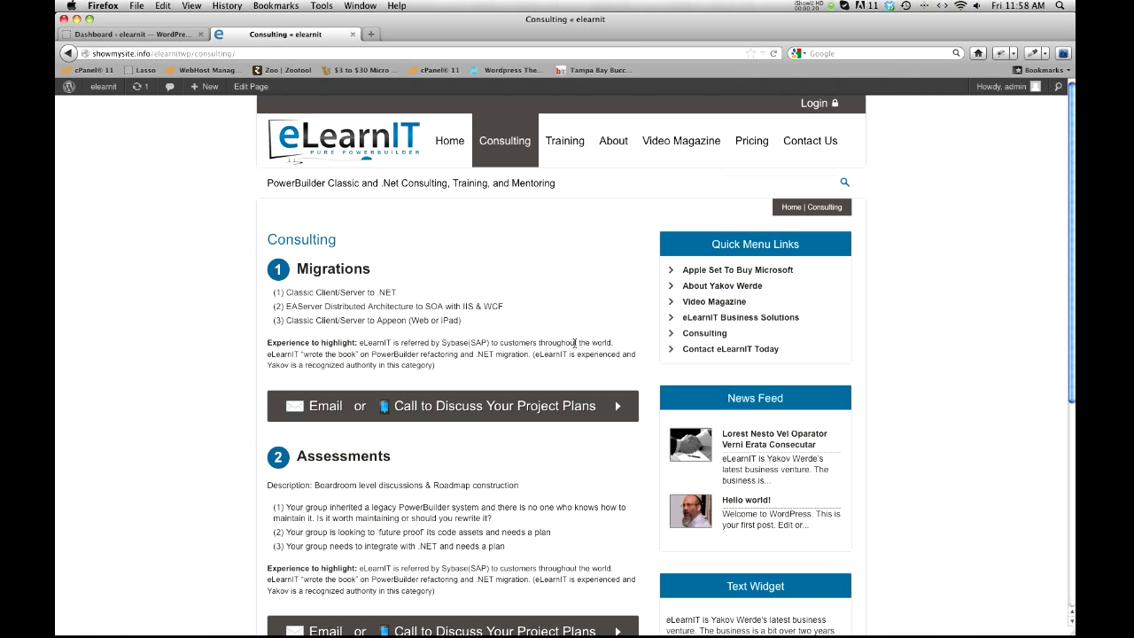
Look over the live site's Home, Consulting and About pages.
{"action": "left_click", "coordinate": [450, 140]}
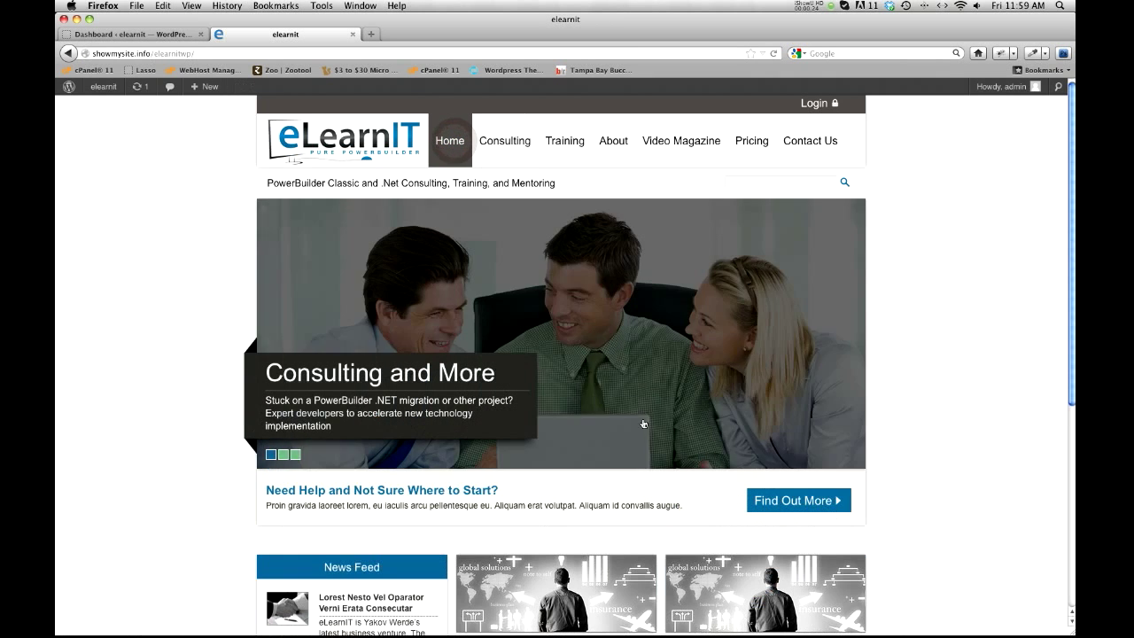
{"action": "scroll", "coordinate": [552, 452], "scroll_direction": "down", "scroll_amount": 5}
{"action": "scroll", "coordinate": [569, 347], "scroll_direction": "up", "scroll_amount": 5}
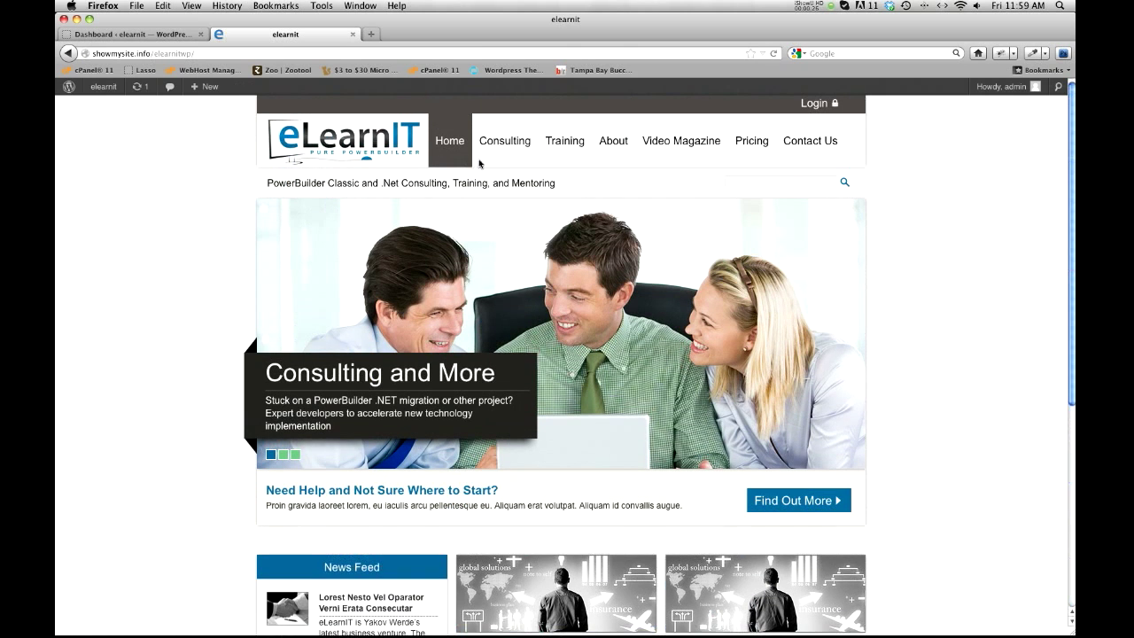
{"action": "left_click", "coordinate": [504, 144]}
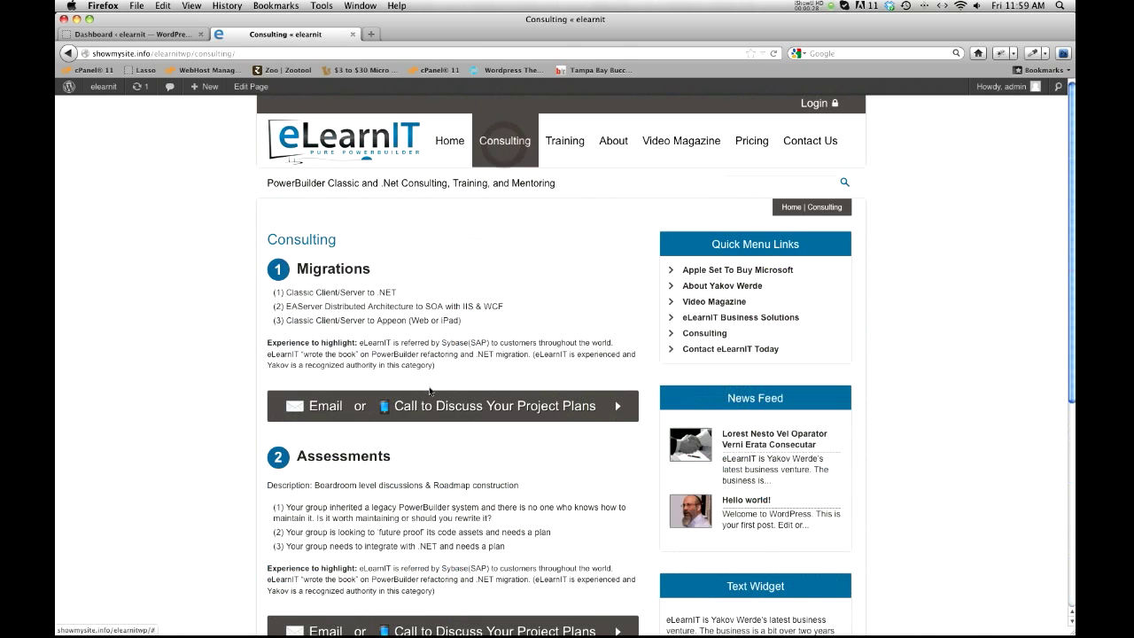
{"action": "left_click", "coordinate": [610, 140]}
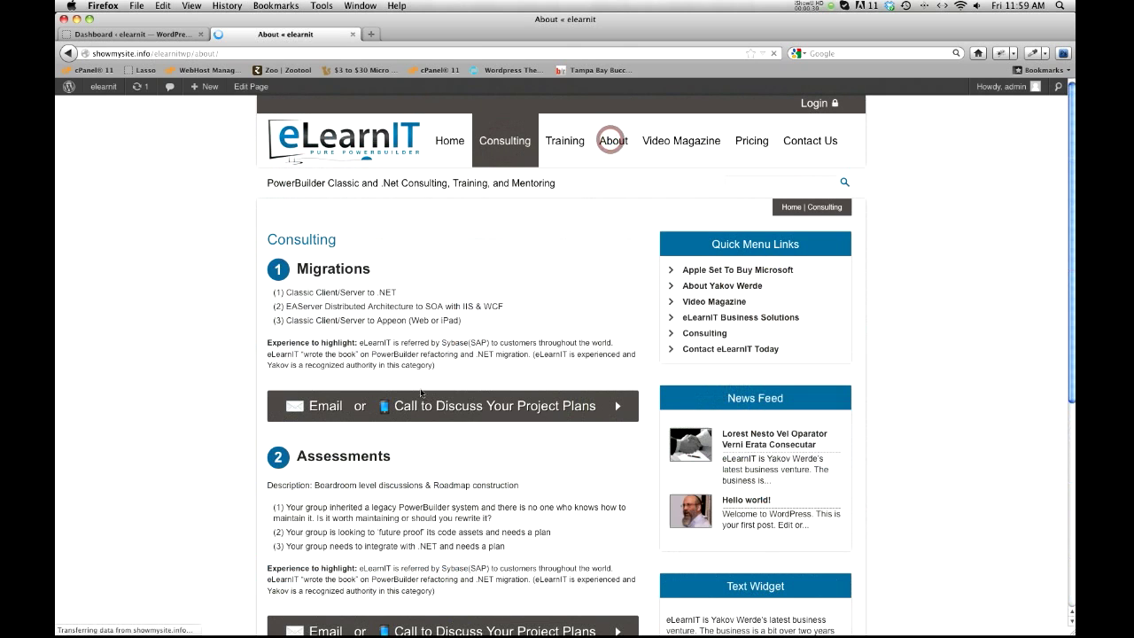
{"action": "scroll", "coordinate": [549, 354], "scroll_direction": "down", "scroll_amount": 3}
{"action": "scroll", "coordinate": [532, 387], "scroll_direction": "up", "scroll_amount": 3}
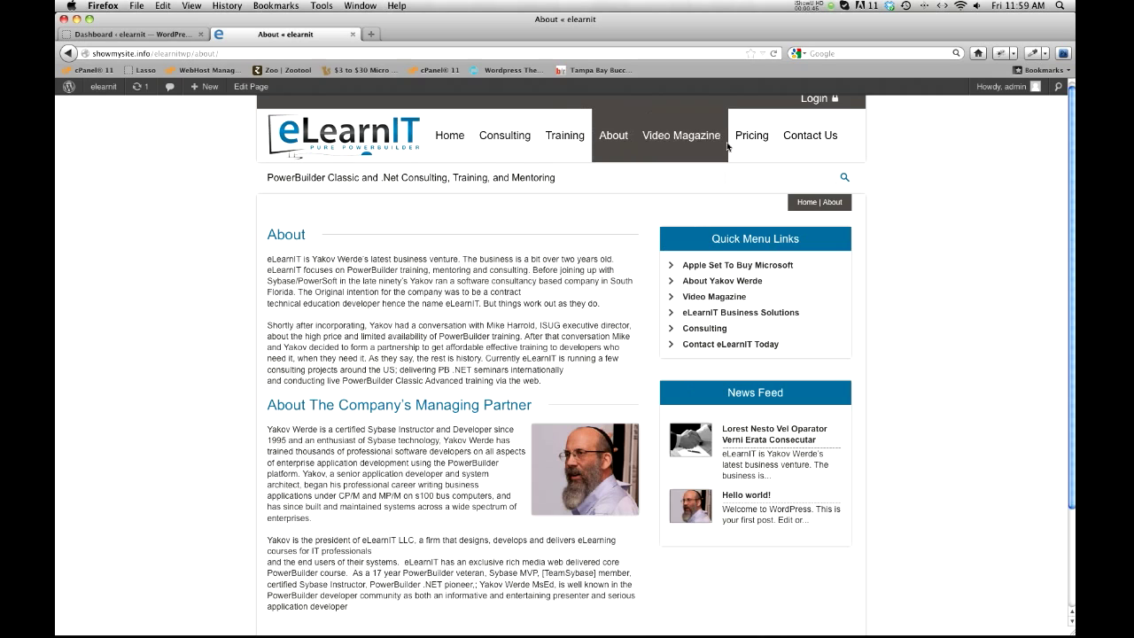
Start a new page from the Pages list in the WordPress dashboard.
{"action": "left_click", "coordinate": [141, 34]}
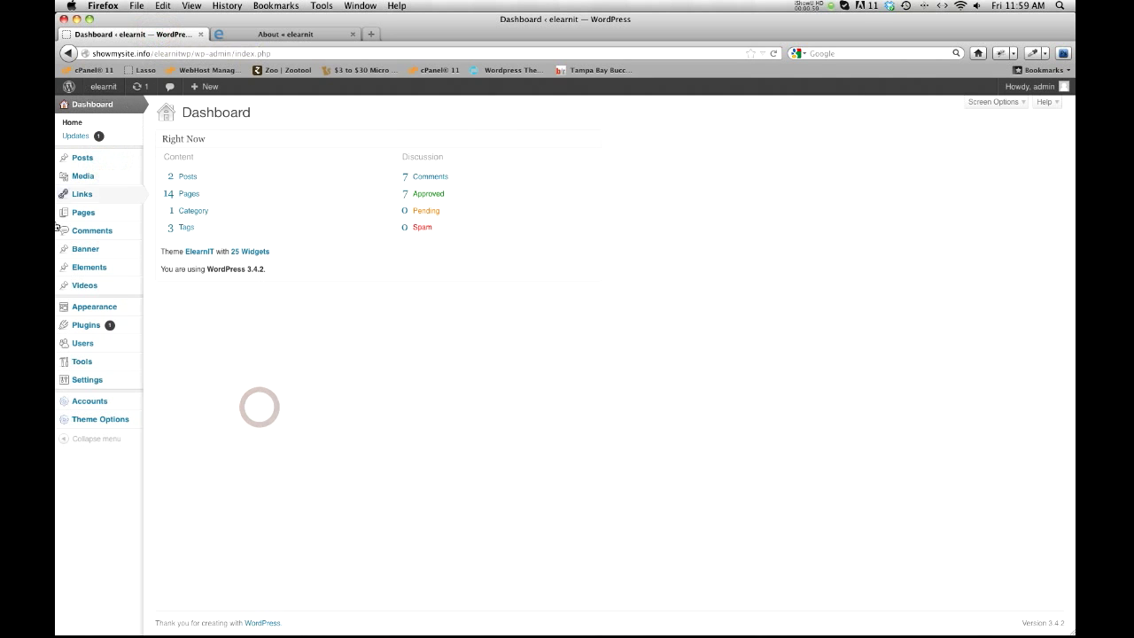
{"action": "left_click", "coordinate": [82, 214]}
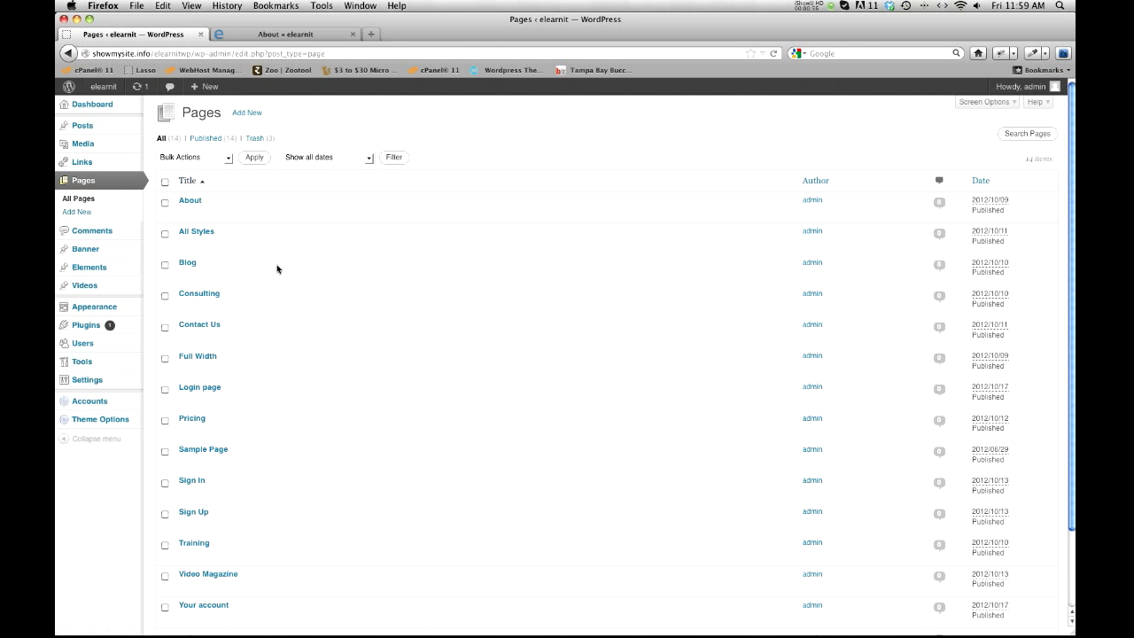
{"action": "scroll", "coordinate": [278, 270], "scroll_direction": "down", "scroll_amount": 3}
{"action": "scroll", "coordinate": [285, 419], "scroll_direction": "up", "scroll_amount": 3}
{"action": "left_click", "coordinate": [560, 144]}
{"action": "left_click", "coordinate": [243, 114]}
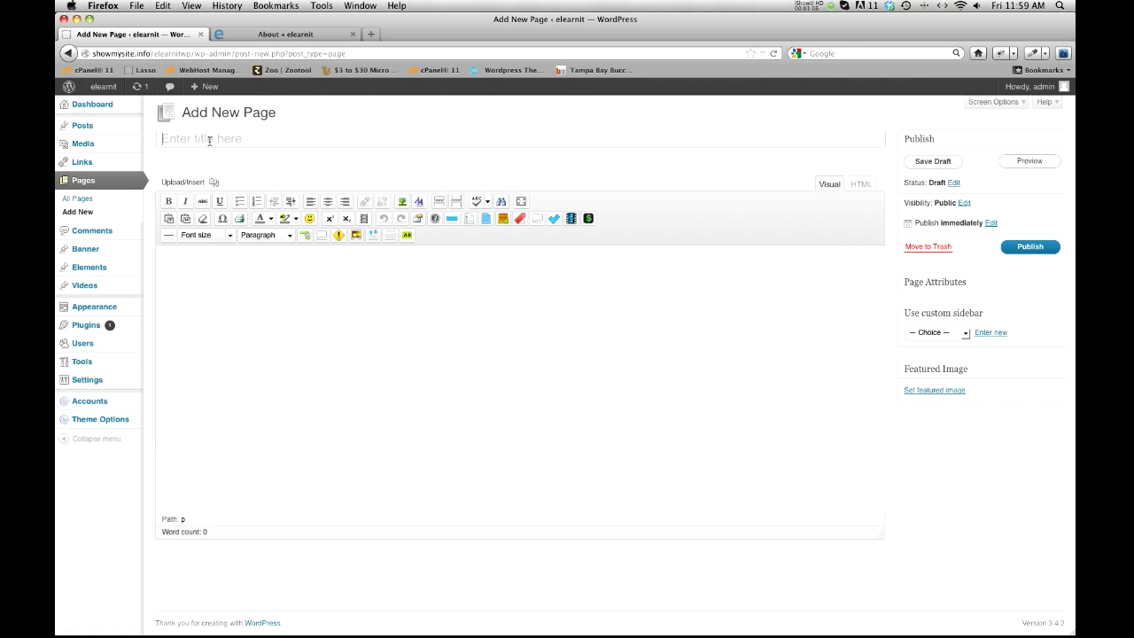
Check the heading on the live About page and title the new page "Generic Page Will Delete".
{"action": "left_click", "coordinate": [315, 35]}
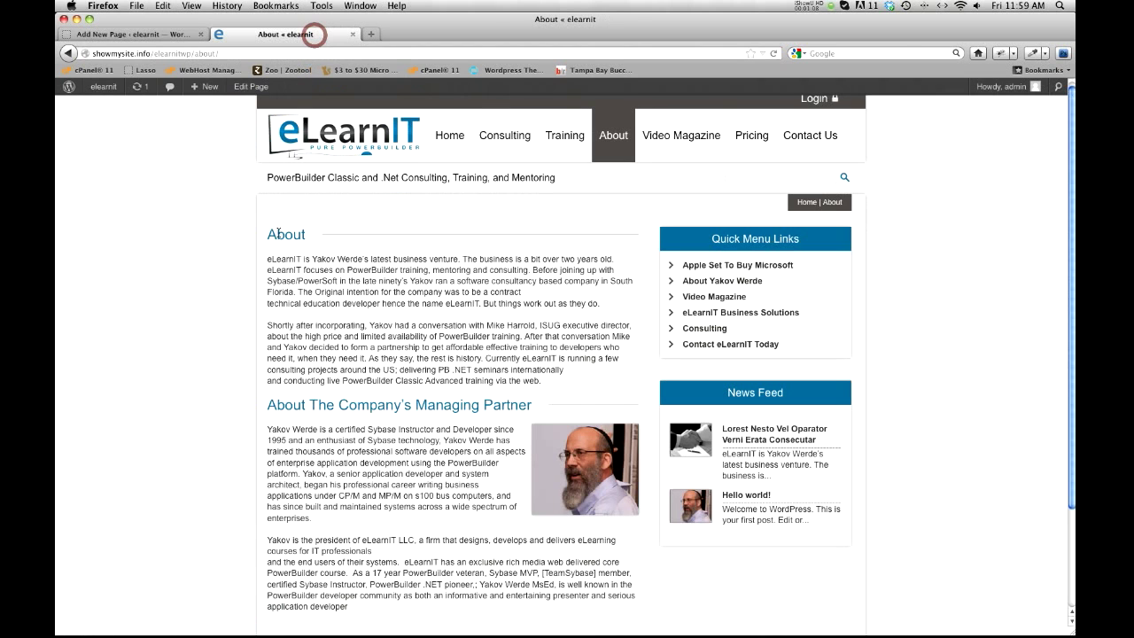
{"action": "double_click", "coordinate": [270, 236]}
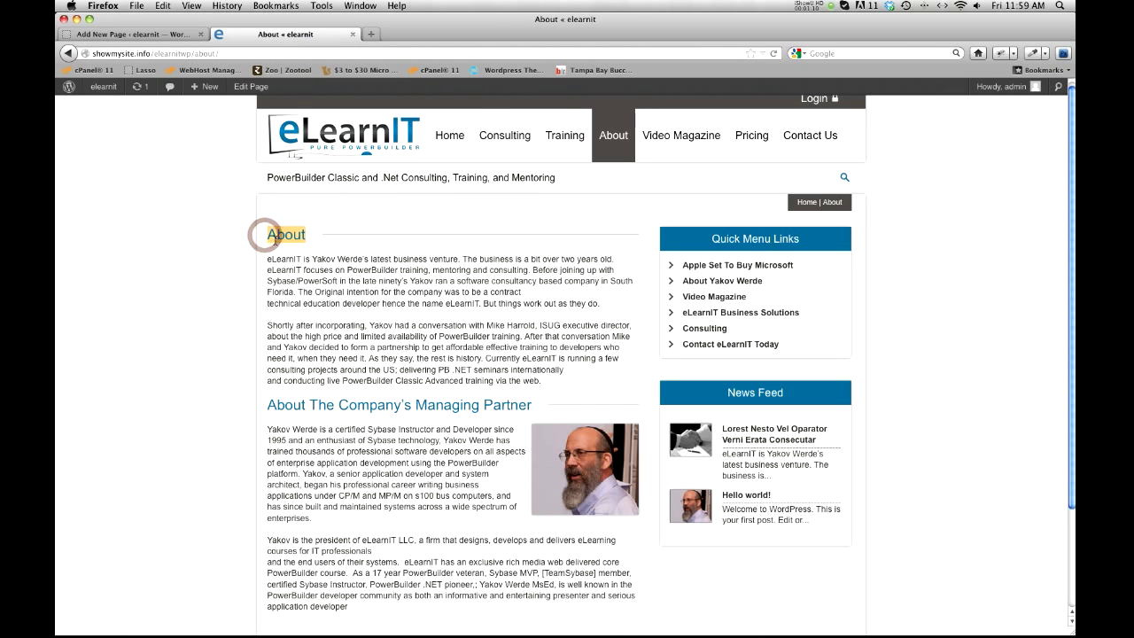
{"action": "left_click", "coordinate": [123, 35]}
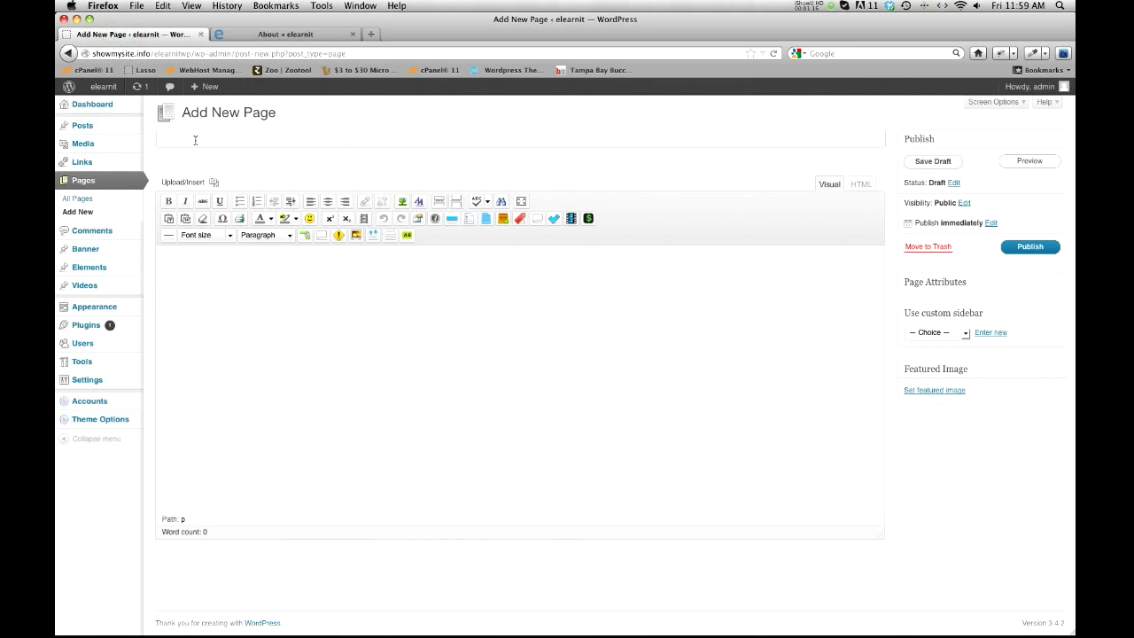
{"action": "type", "text": "Generic Page Will Delete"}
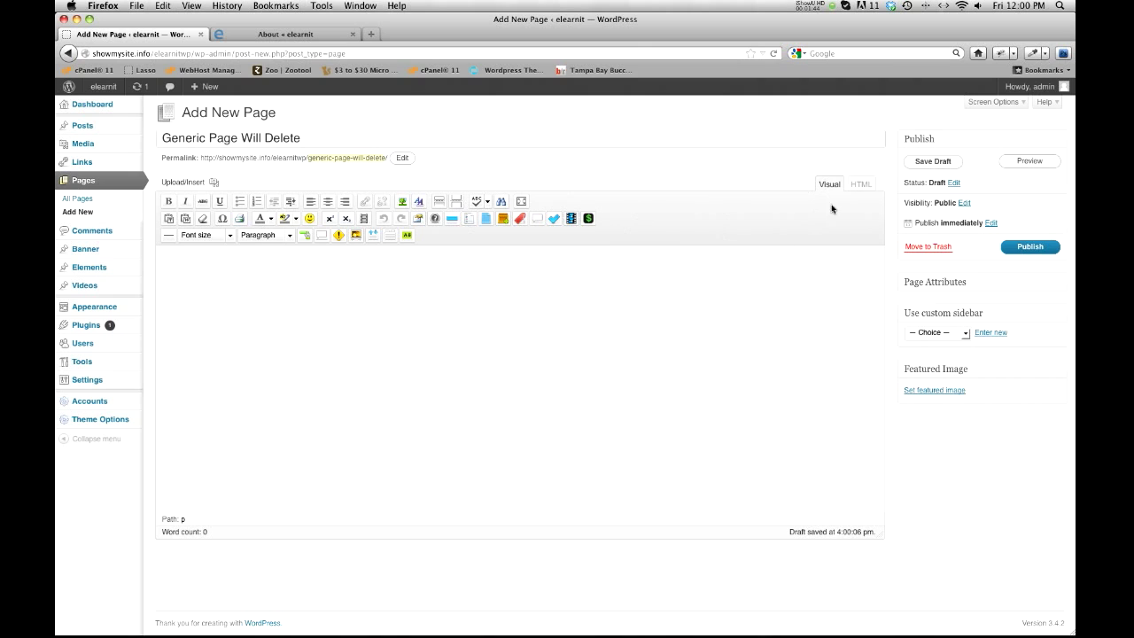
Try filler text in the body's HTML view, switch back to the Visual view and delete it.
{"action": "left_click", "coordinate": [853, 188]}
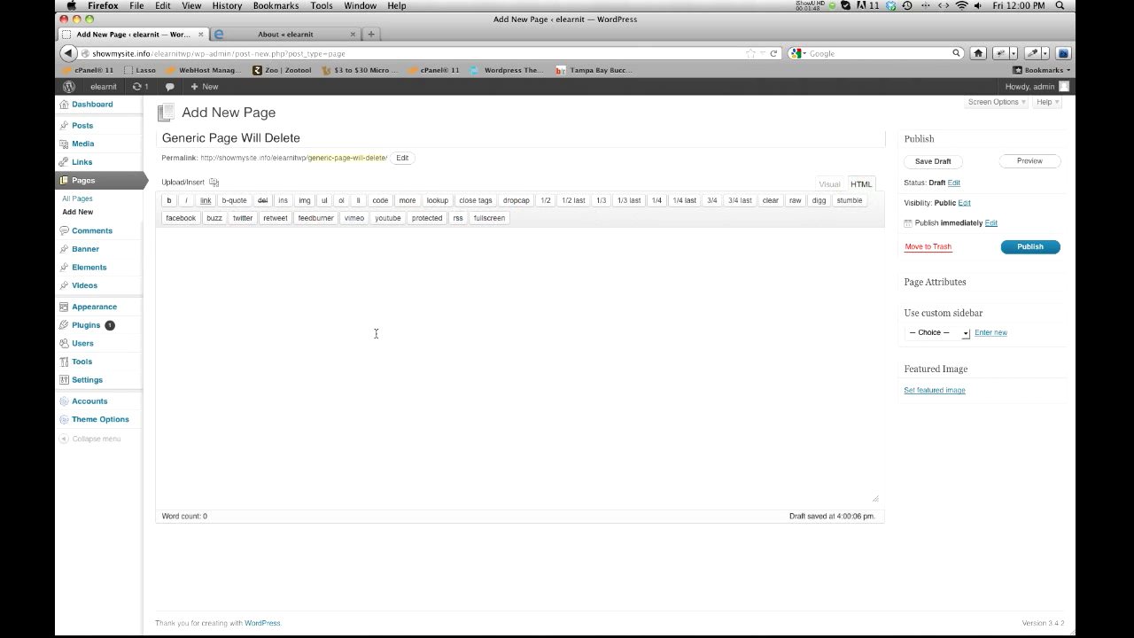
{"action": "left_click", "coordinate": [341, 352]}
{"action": "type", "text": "gfdgdgdfgfdgfdgdffdgfd"}
{"action": "left_click", "coordinate": [327, 324]}
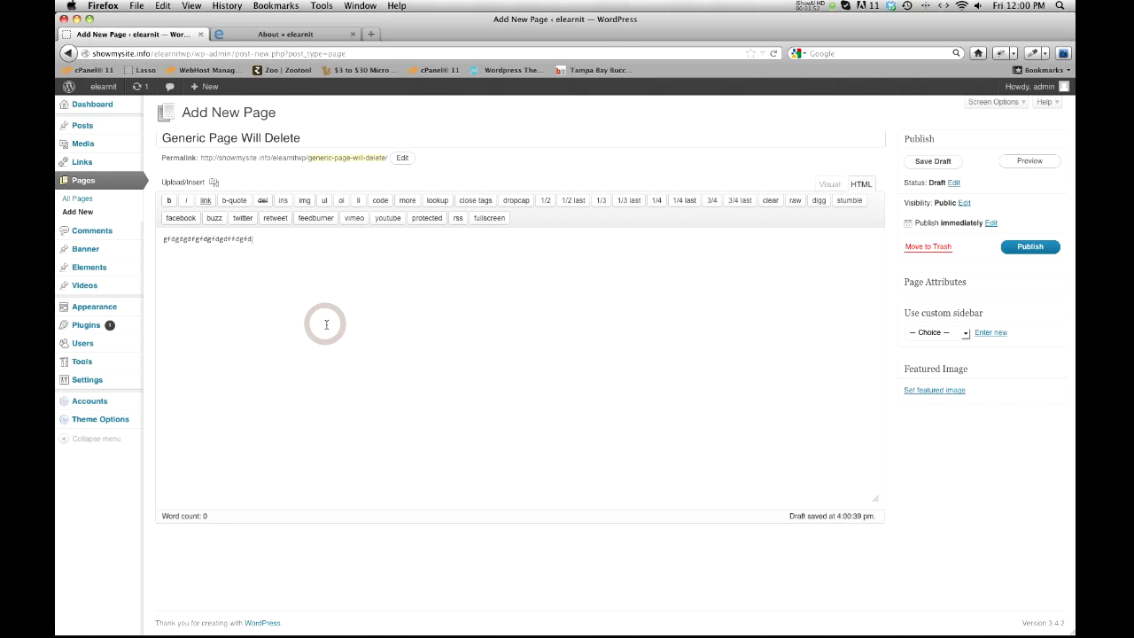
{"action": "double_click", "coordinate": [241, 243]}
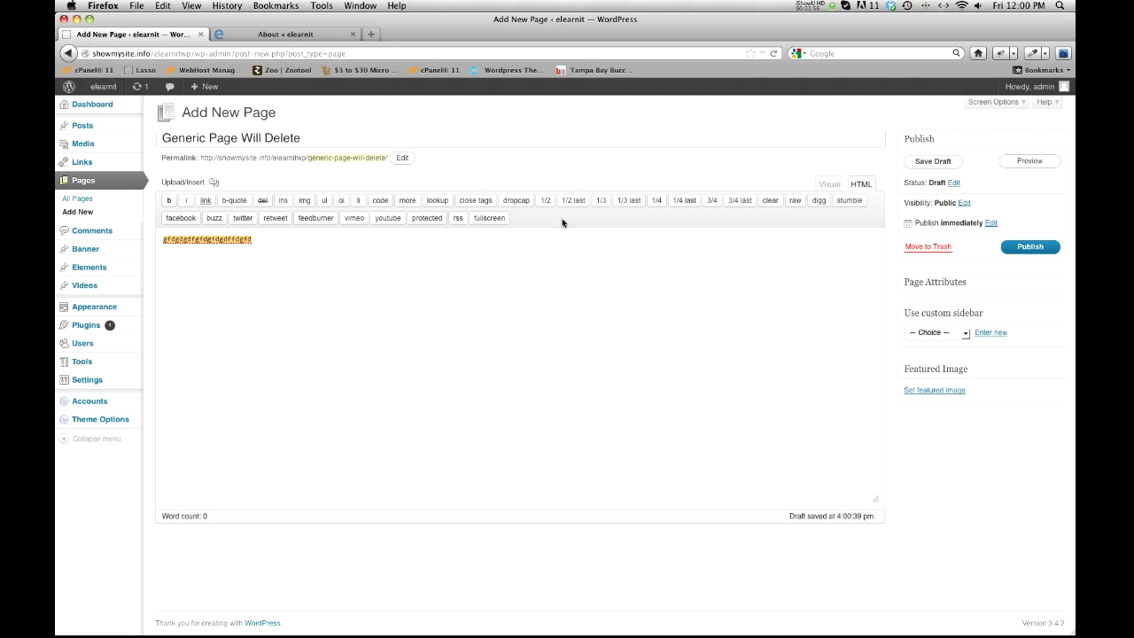
{"action": "left_click", "coordinate": [815, 183]}
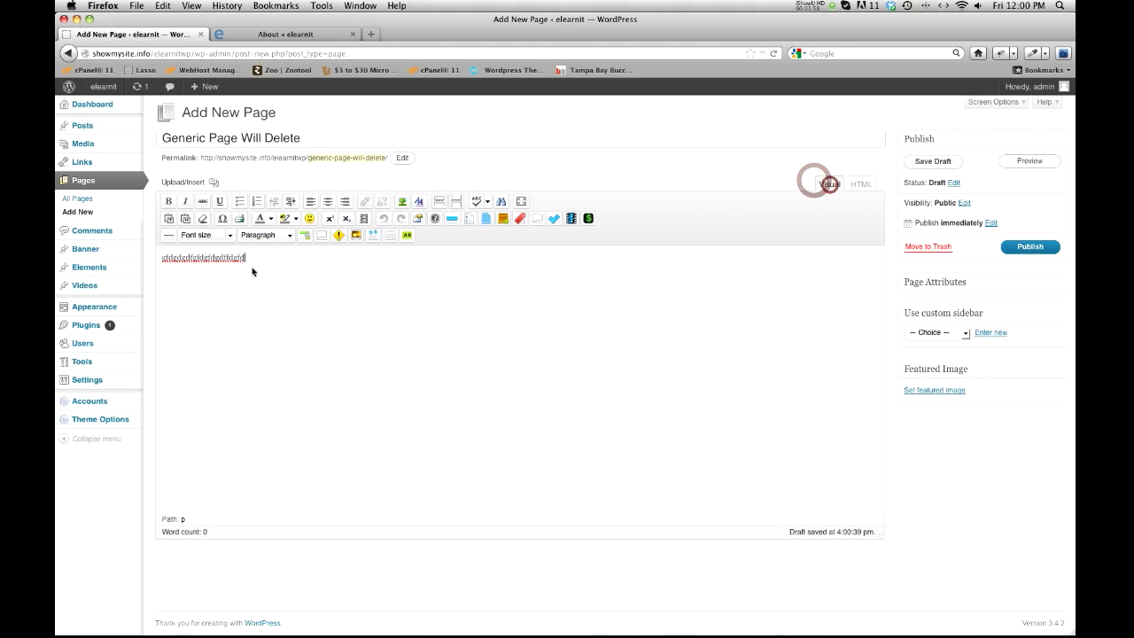
{"action": "double_click", "coordinate": [213, 258]}
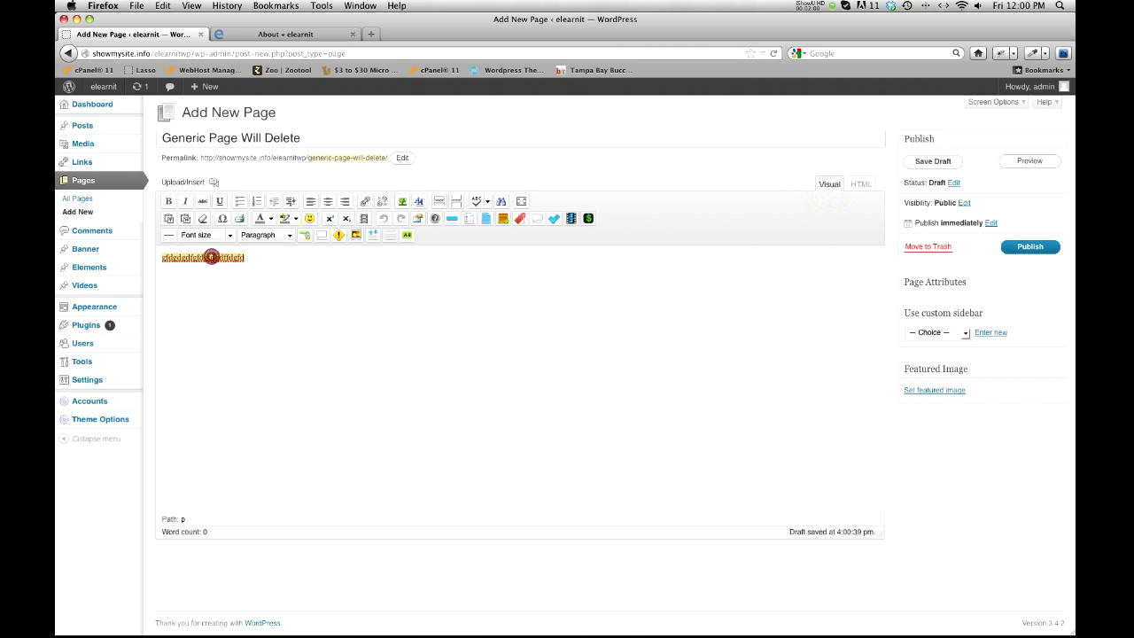
{"action": "key", "text": "BackSpace"}
Paste the Lorem ipsum paragraphs into the page body in the Visual view.
{"action": "left_click", "coordinate": [371, 295]}
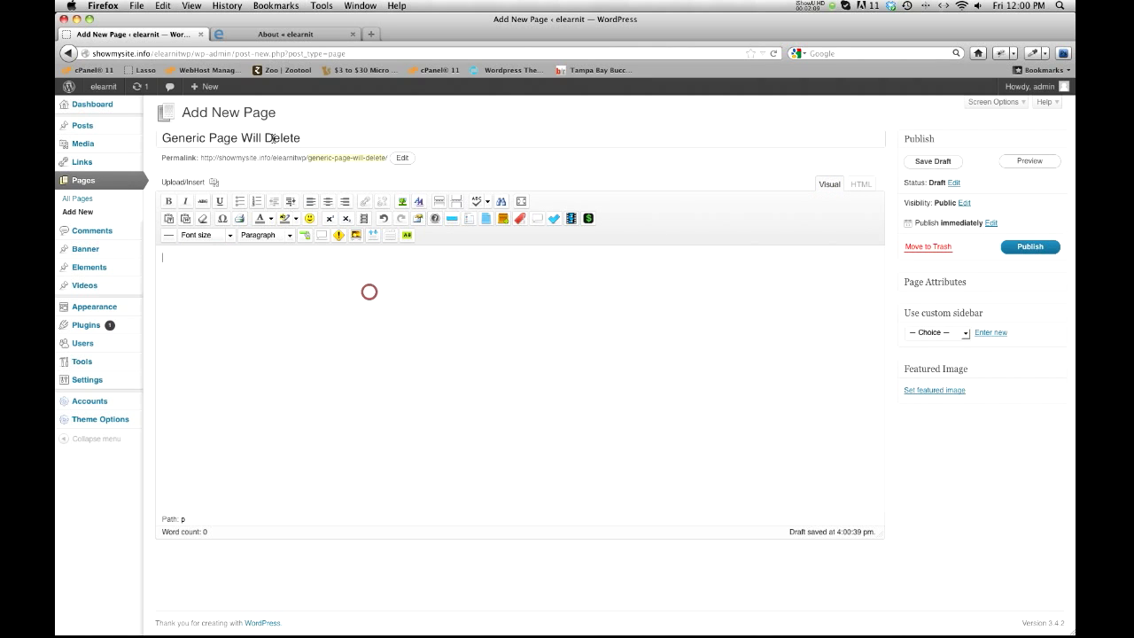
{"action": "left_click", "coordinate": [265, 292]}
{"action": "key", "text": "super+v"}
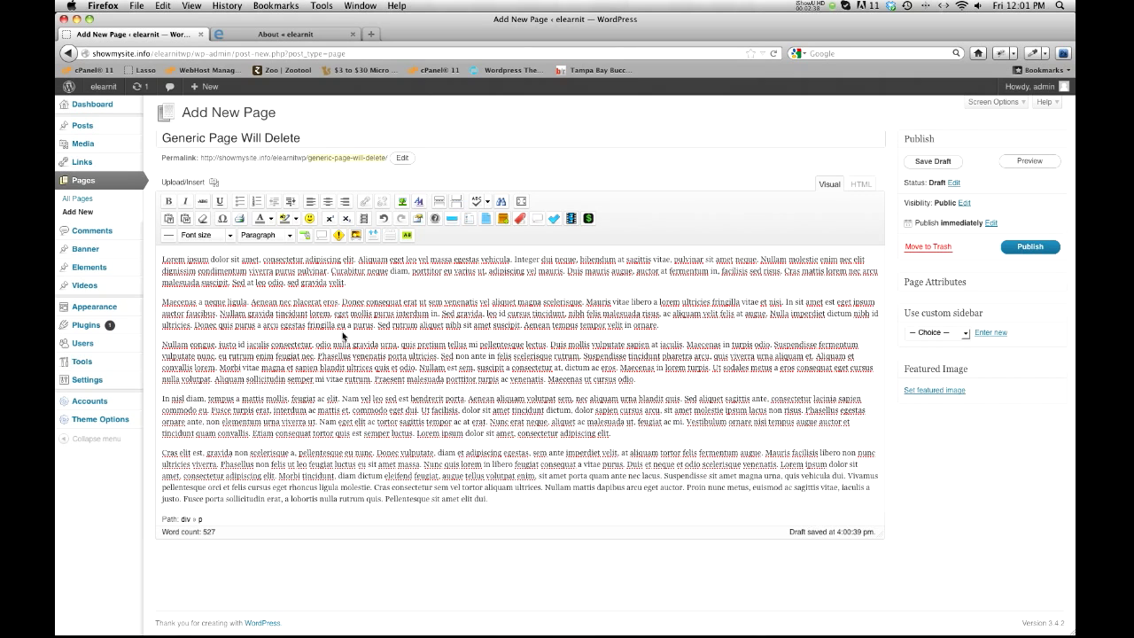
Try adding a few letters at the start of the third paragraph and remove them.
{"action": "type", "text": "fdffds"}
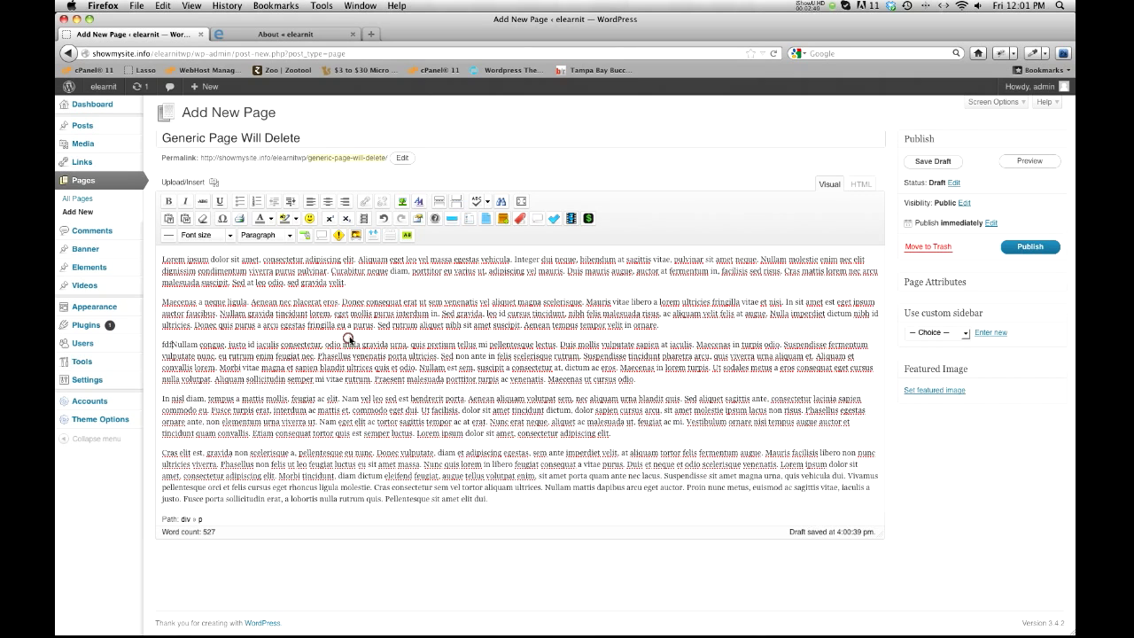
{"action": "key", "text": "BackSpace"}
{"action": "key", "text": "BackSpace"}
{"action": "key", "text": "BackSpace"}
{"action": "key", "text": "BackSpace"}
{"action": "key", "text": "BackSpace"}
{"action": "key", "text": "BackSpace"}
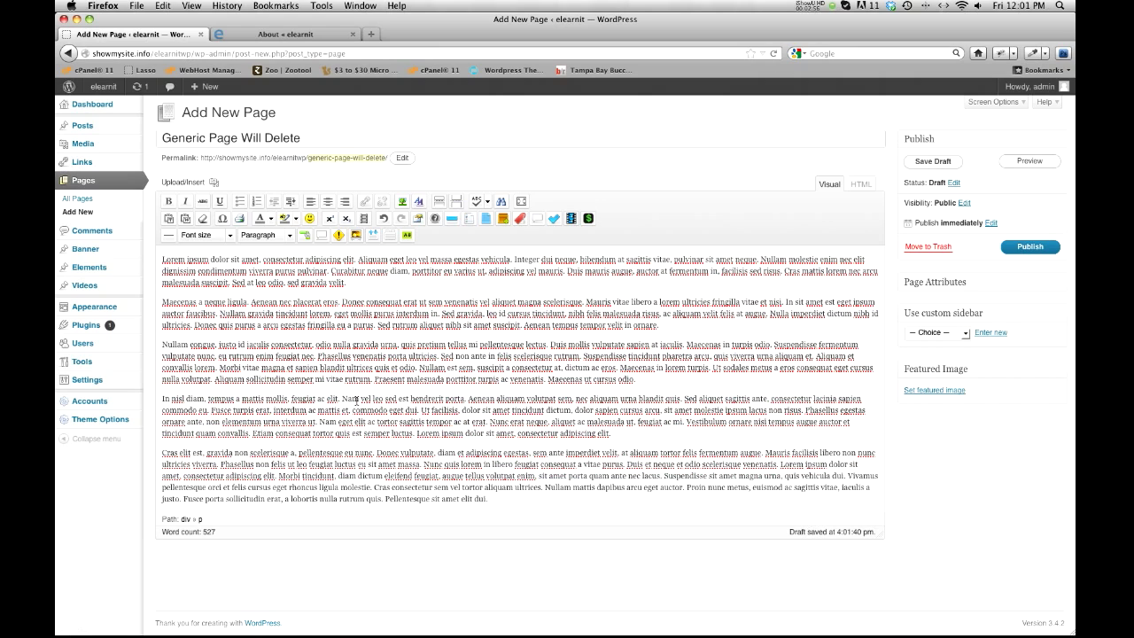
Publish the "Generic Page Will Delete" page and open its live version.
{"action": "left_click", "coordinate": [1011, 248]}
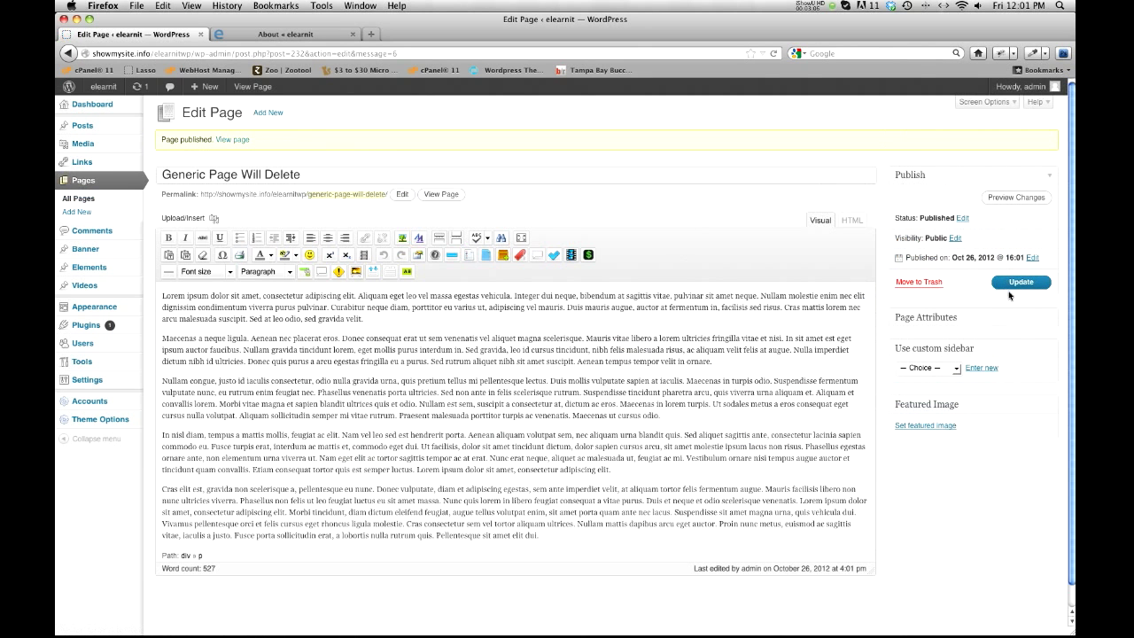
{"action": "left_click", "coordinate": [532, 197]}
{"action": "left_click", "coordinate": [442, 196]}
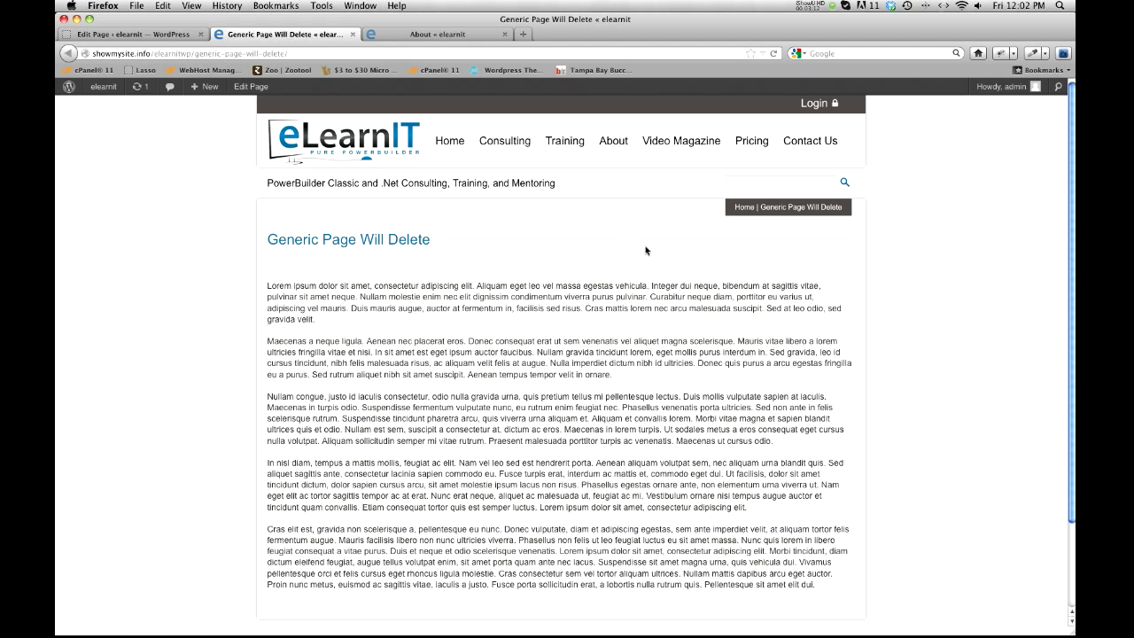
Examine the published page's title and body layout and compare them with the live About page.
{"action": "scroll", "coordinate": [537, 306], "scroll_direction": "down", "scroll_amount": 1}
{"action": "scroll", "coordinate": [537, 306], "scroll_direction": "down", "scroll_amount": 1}
{"action": "scroll", "coordinate": [716, 355], "scroll_direction": "up", "scroll_amount": 2}
{"action": "left_click_drag", "start_coordinate": [417, 247], "coordinate": [268, 241]}
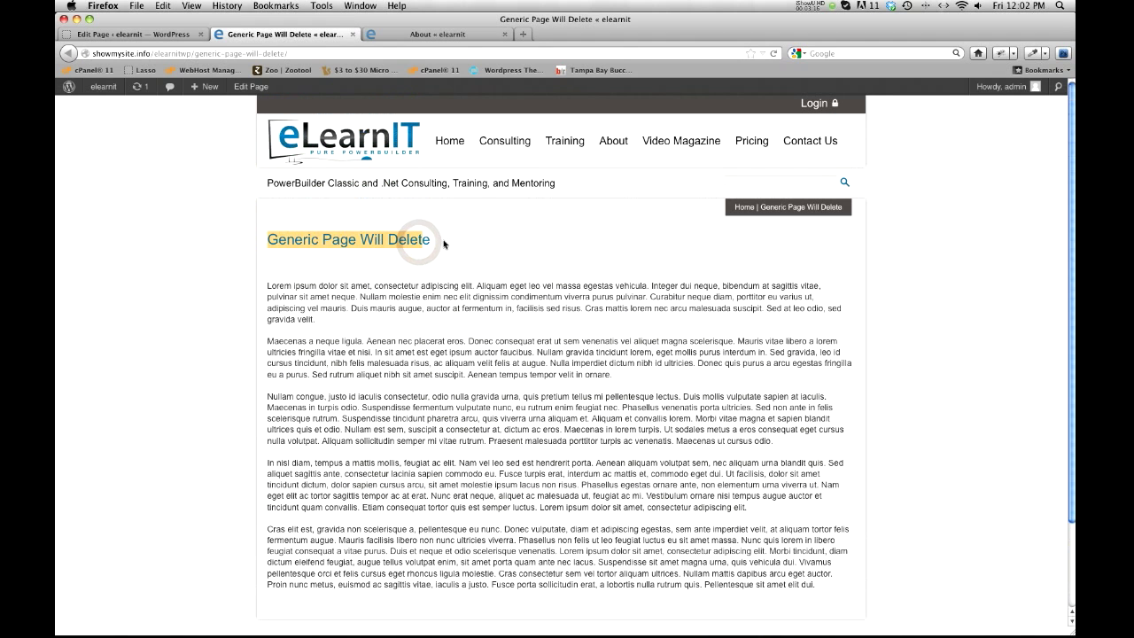
{"action": "left_click", "coordinate": [694, 296]}
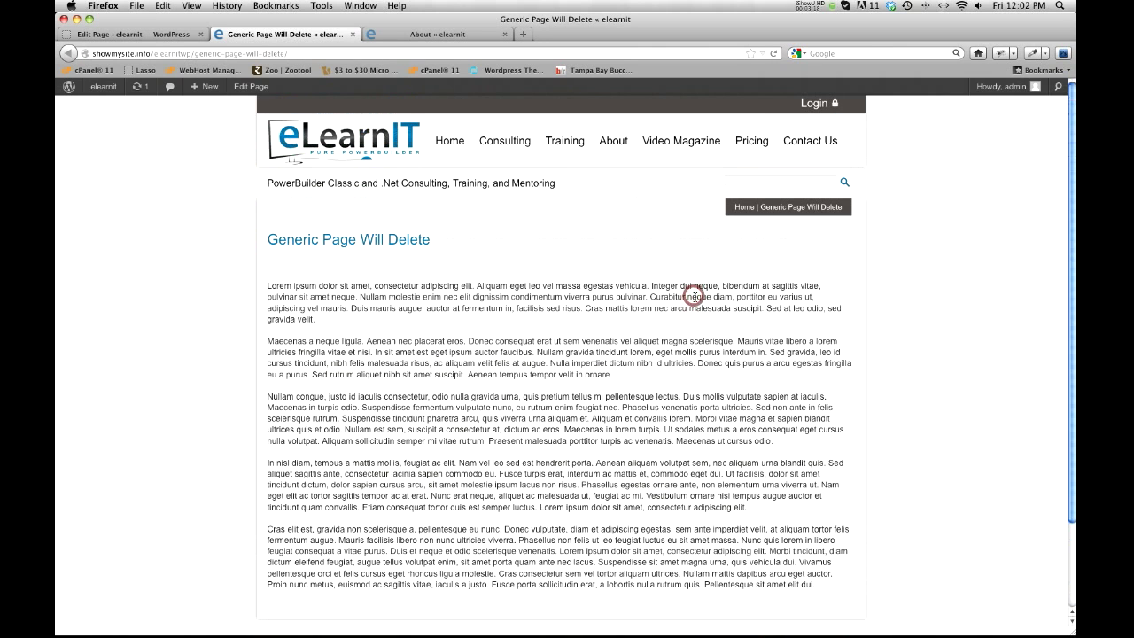
{"action": "left_click", "coordinate": [434, 36]}
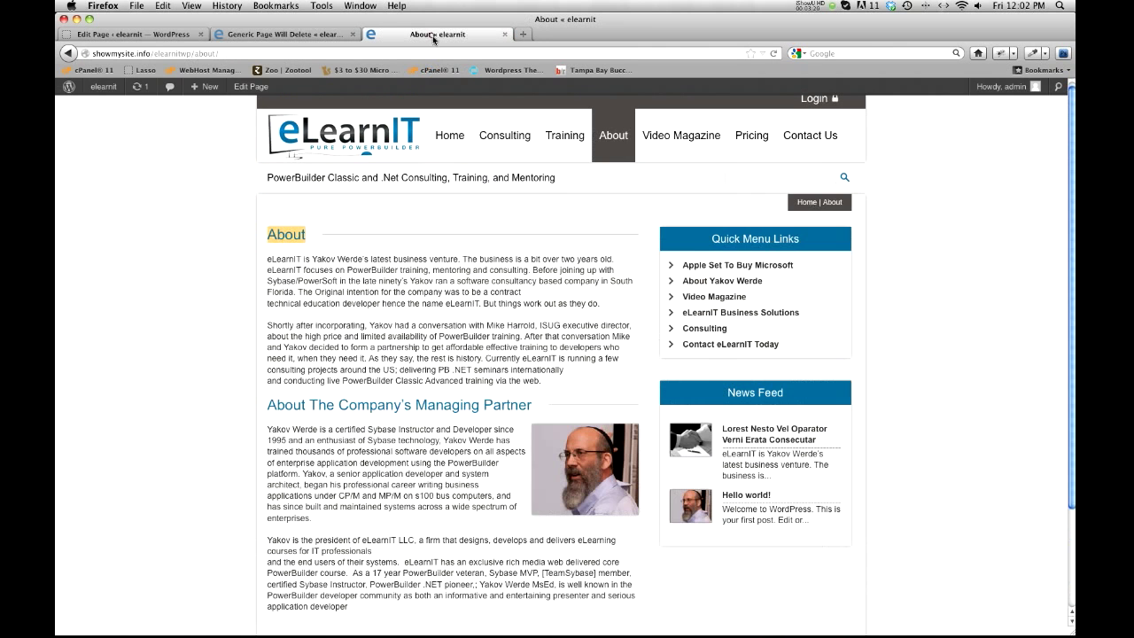
{"action": "scroll", "coordinate": [700, 264], "scroll_direction": "down", "scroll_amount": 1}
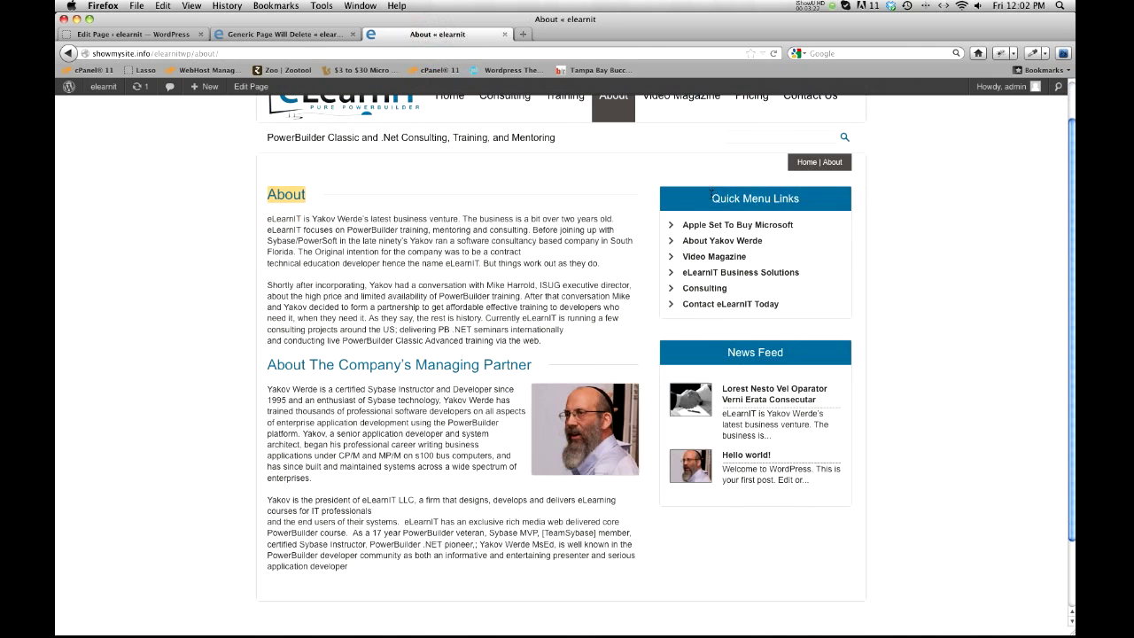
{"action": "left_click", "coordinate": [299, 35]}
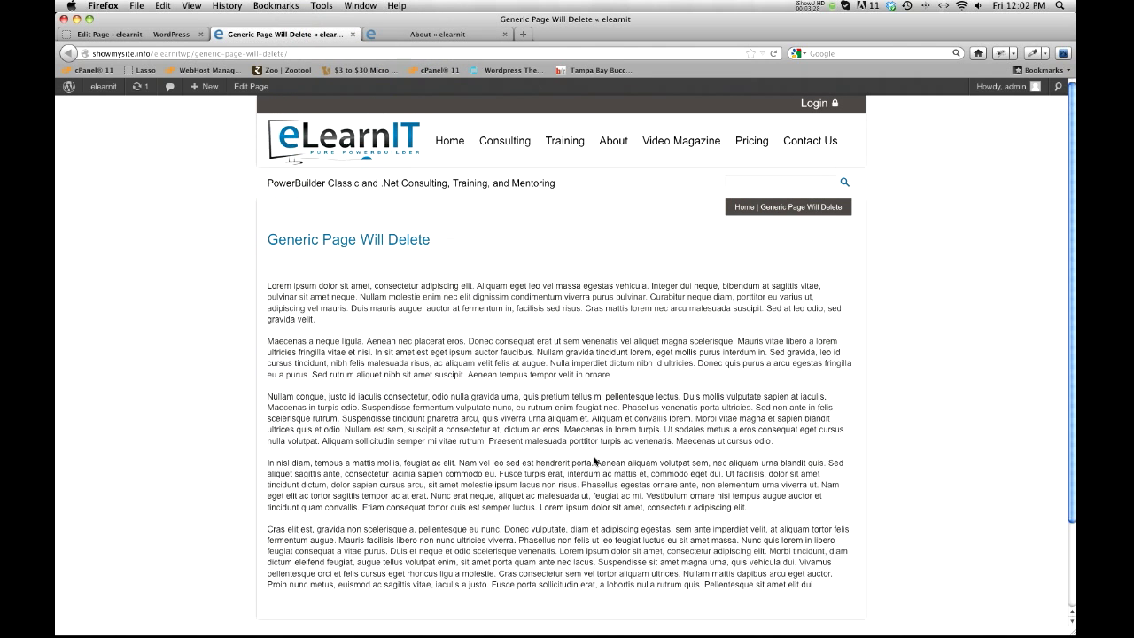
Place the cursor before the page's third paragraph and open the "Smiling female architect holding phone and pen" image details from the Media Library.
{"action": "left_click", "coordinate": [133, 34]}
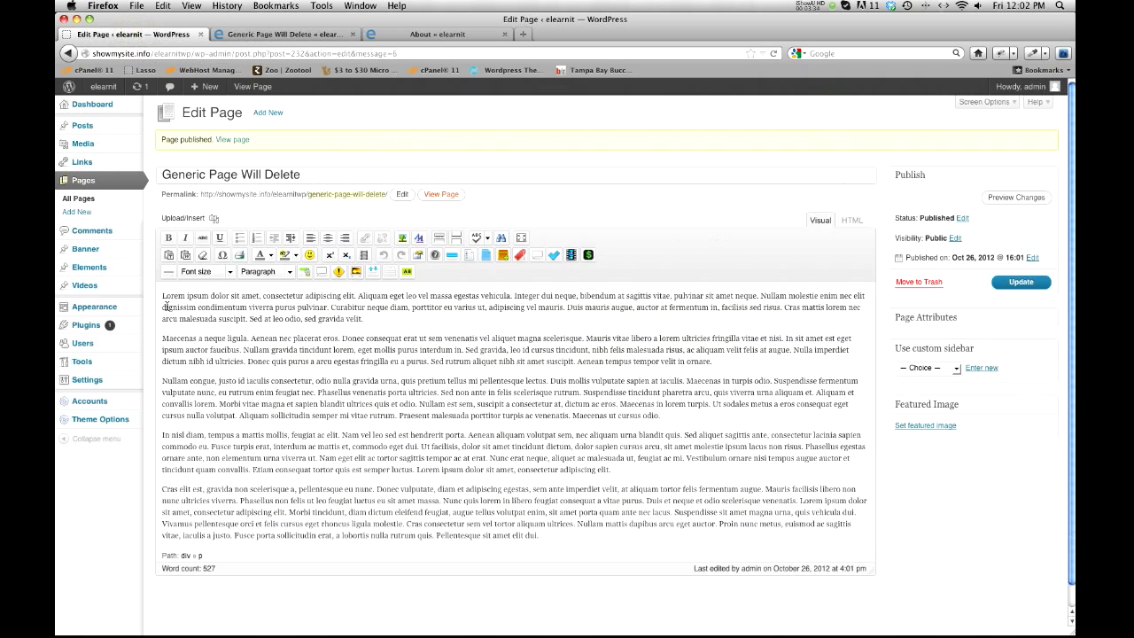
{"action": "left_click", "coordinate": [161, 381]}
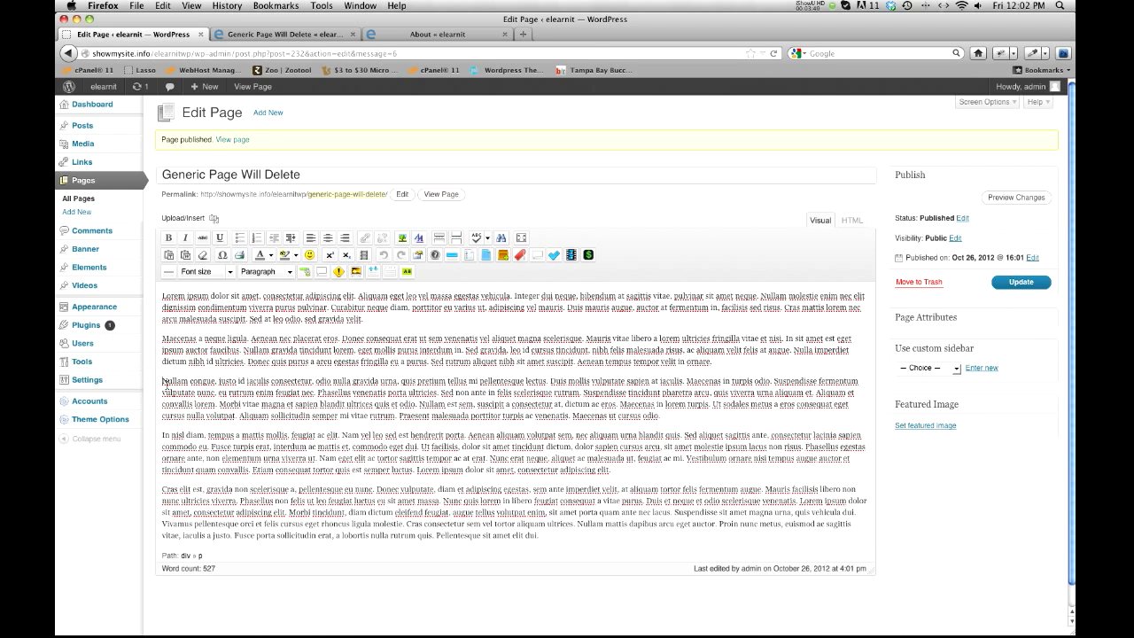
{"action": "left_click", "coordinate": [213, 221]}
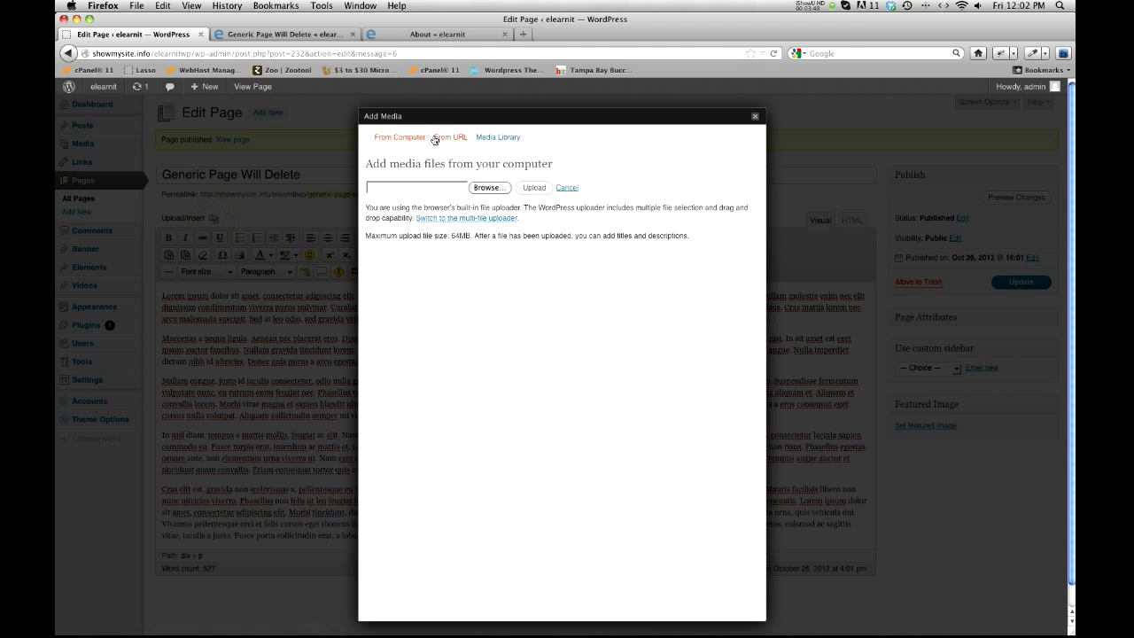
{"action": "left_click", "coordinate": [486, 139]}
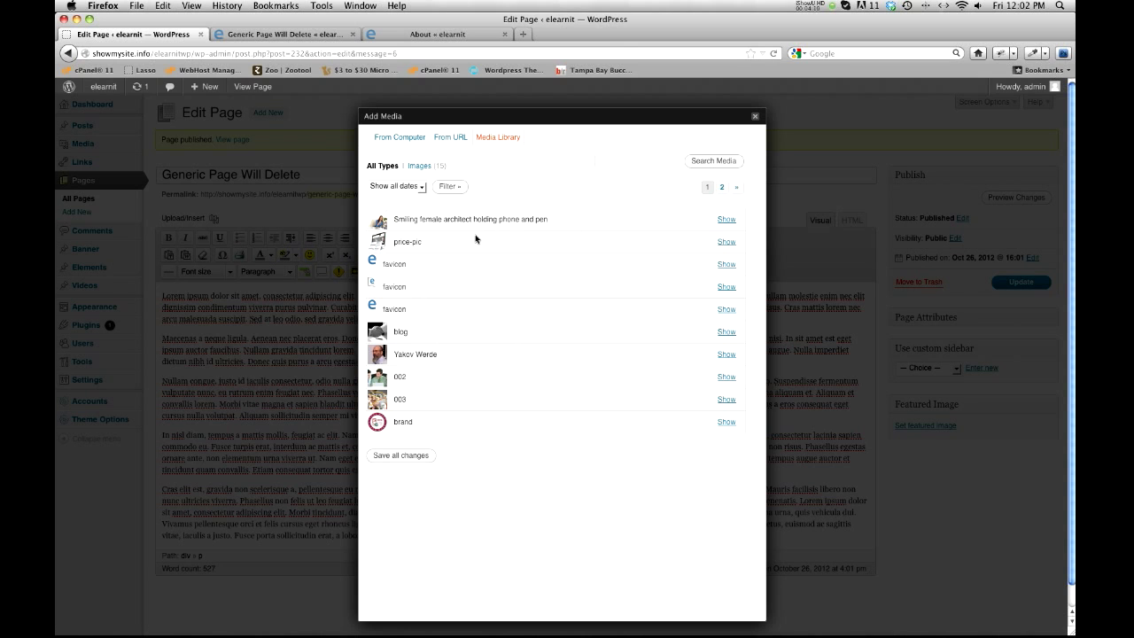
{"action": "left_click", "coordinate": [727, 220]}
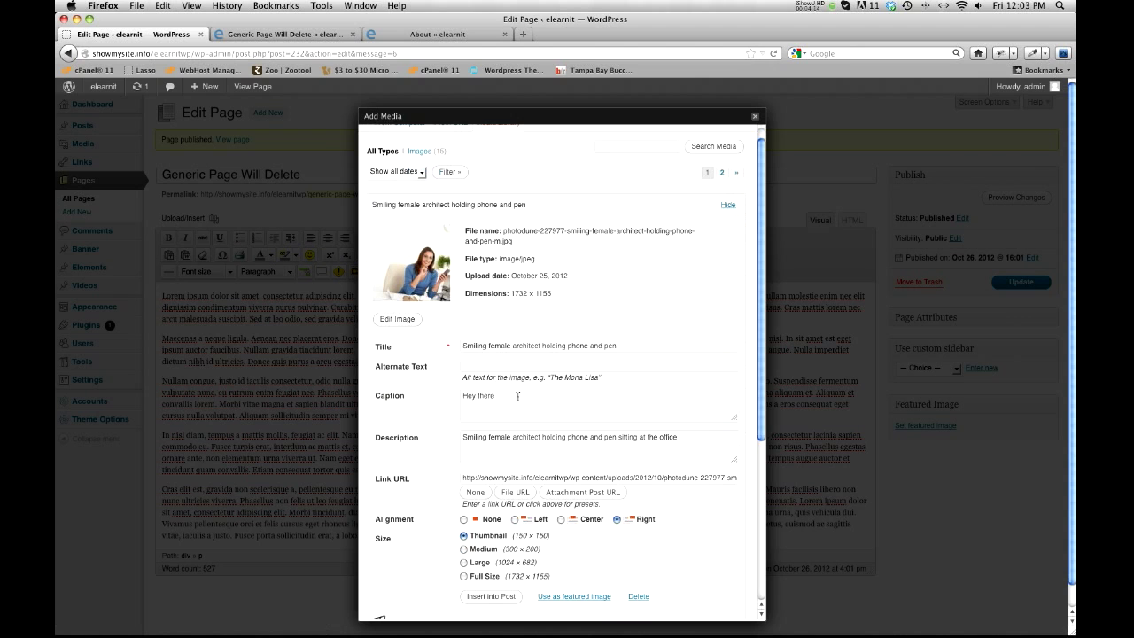
Clear the caption of the "Smiling female architect holding phone and pen" image.
{"action": "scroll", "coordinate": [536, 377], "scroll_direction": "down", "scroll_amount": 2}
{"action": "double_click", "coordinate": [492, 335]}
{"action": "triple_click", "coordinate": [493, 336]}
{"action": "key", "text": "BackSpace"}
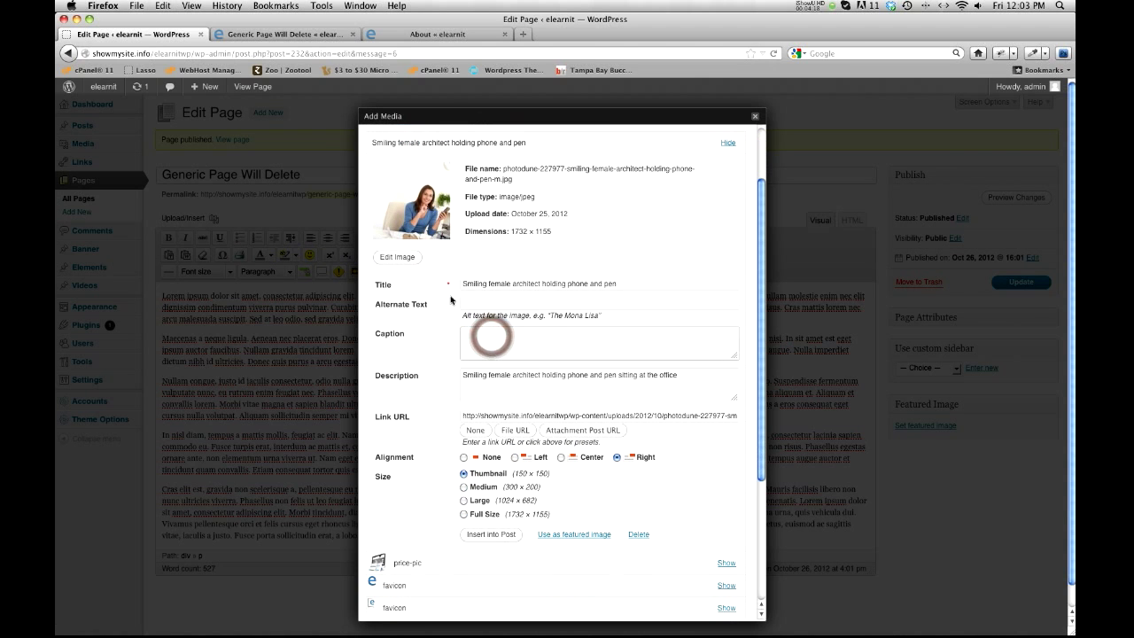
{"action": "scroll", "coordinate": [519, 340], "scroll_direction": "down", "scroll_amount": 1}
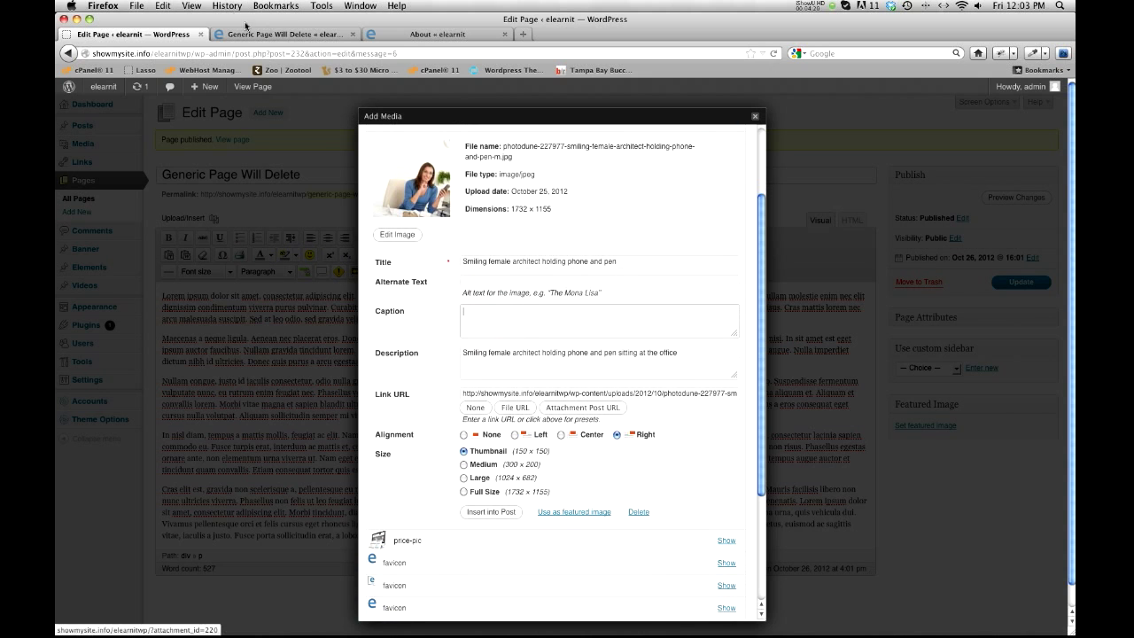
Check how the caption shows on the About page's image, and set the architect image's caption to "Text Goes Here".
{"action": "left_click", "coordinate": [407, 35]}
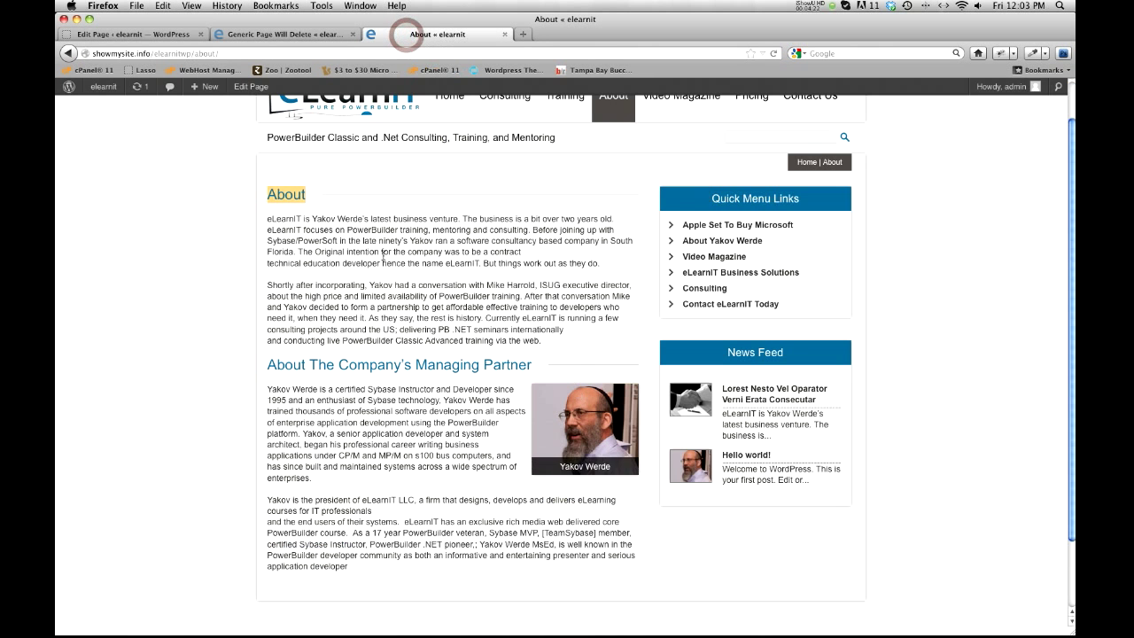
{"action": "scroll", "coordinate": [567, 425], "scroll_direction": "down", "scroll_amount": 2}
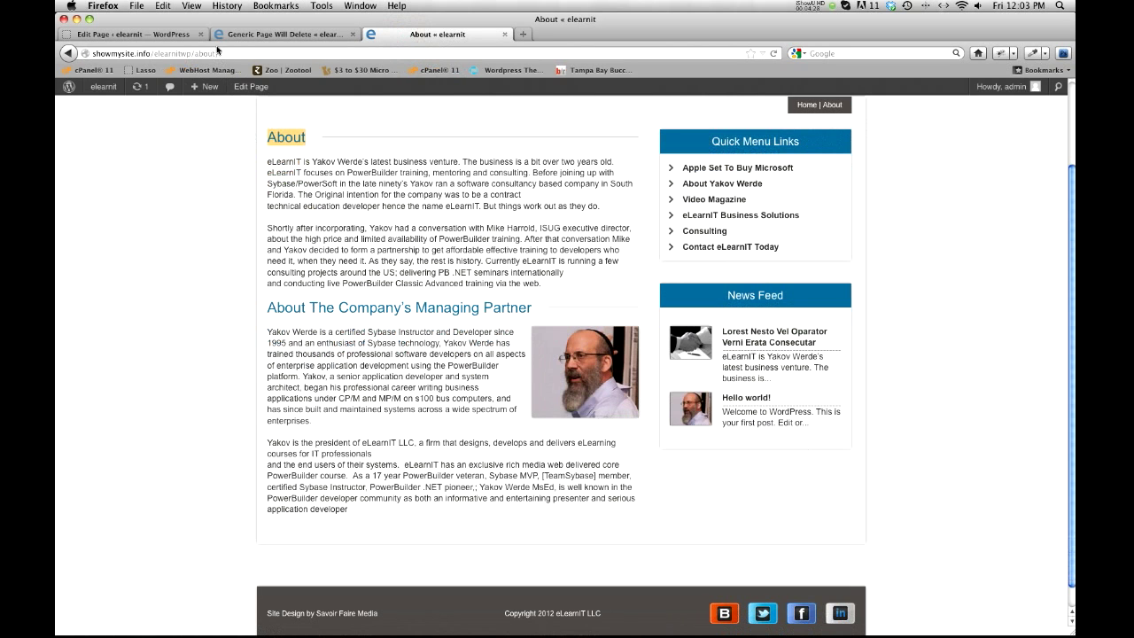
{"action": "left_click", "coordinate": [146, 35]}
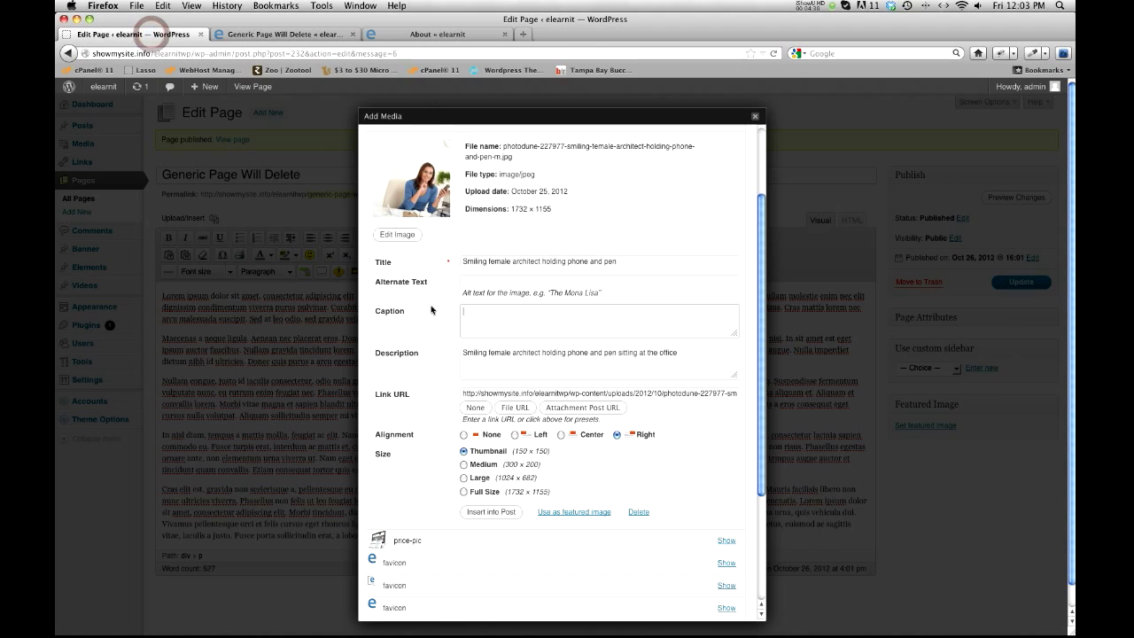
{"action": "left_click", "coordinate": [495, 310]}
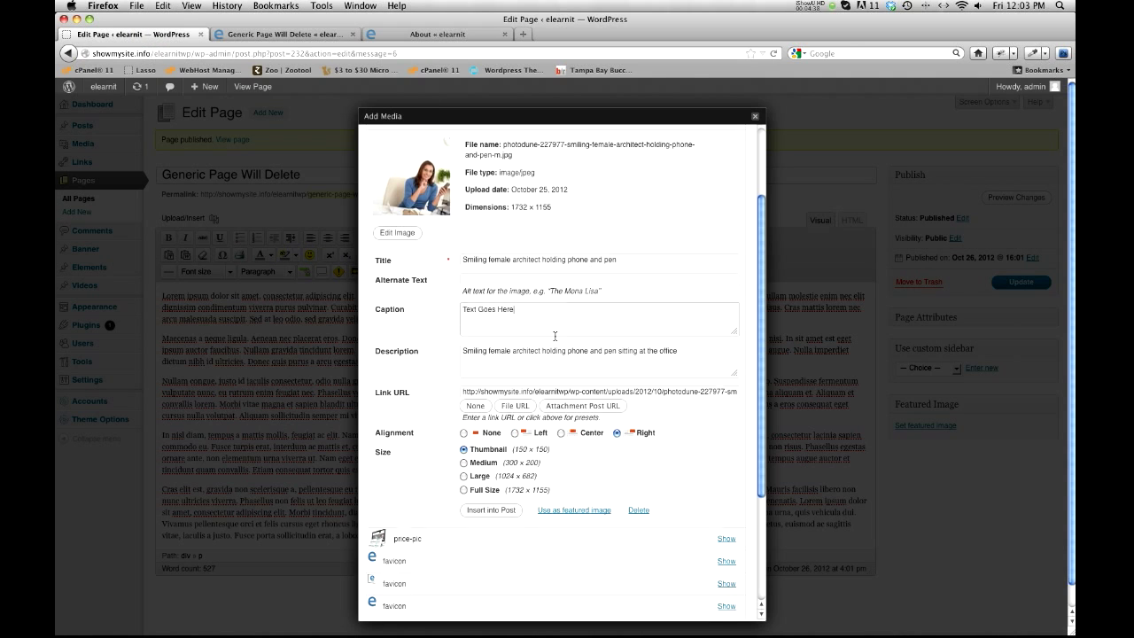
Align the captioned image left and insert it into the page at Thumbnail size (150 × 150).
{"action": "scroll", "coordinate": [556, 337], "scroll_direction": "down", "scroll_amount": 1}
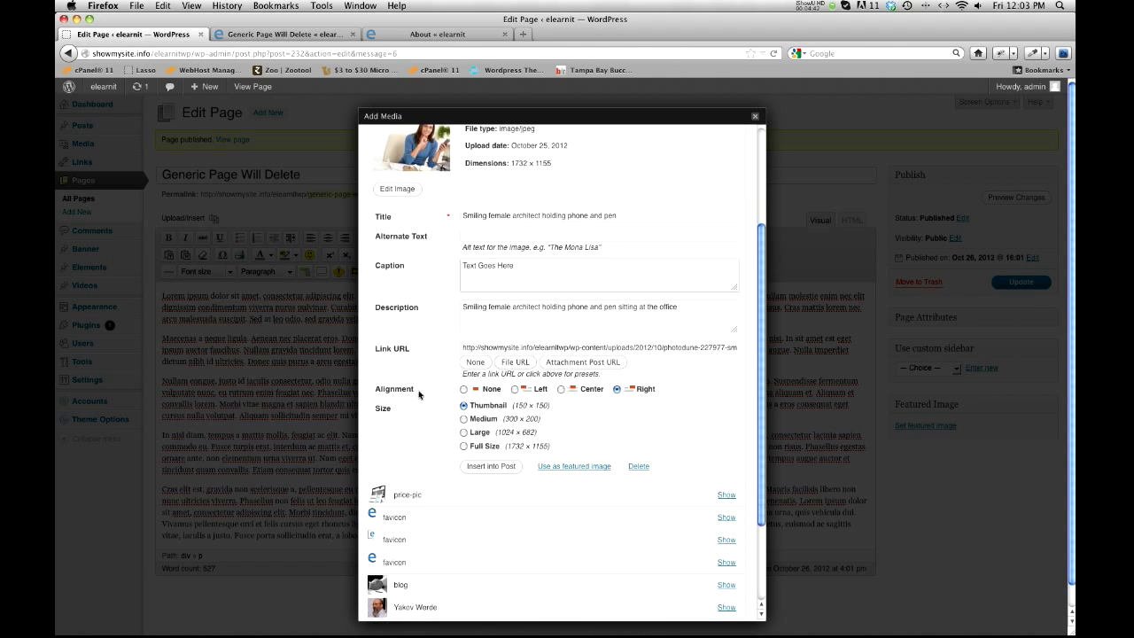
{"action": "left_click", "coordinate": [515, 389]}
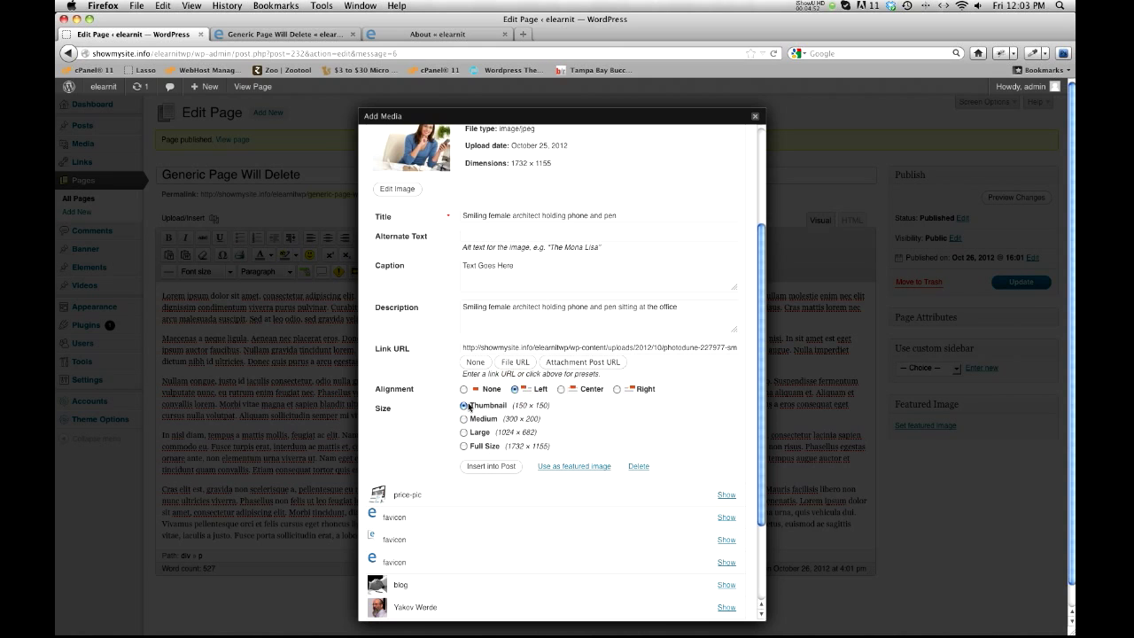
{"action": "left_click", "coordinate": [485, 468]}
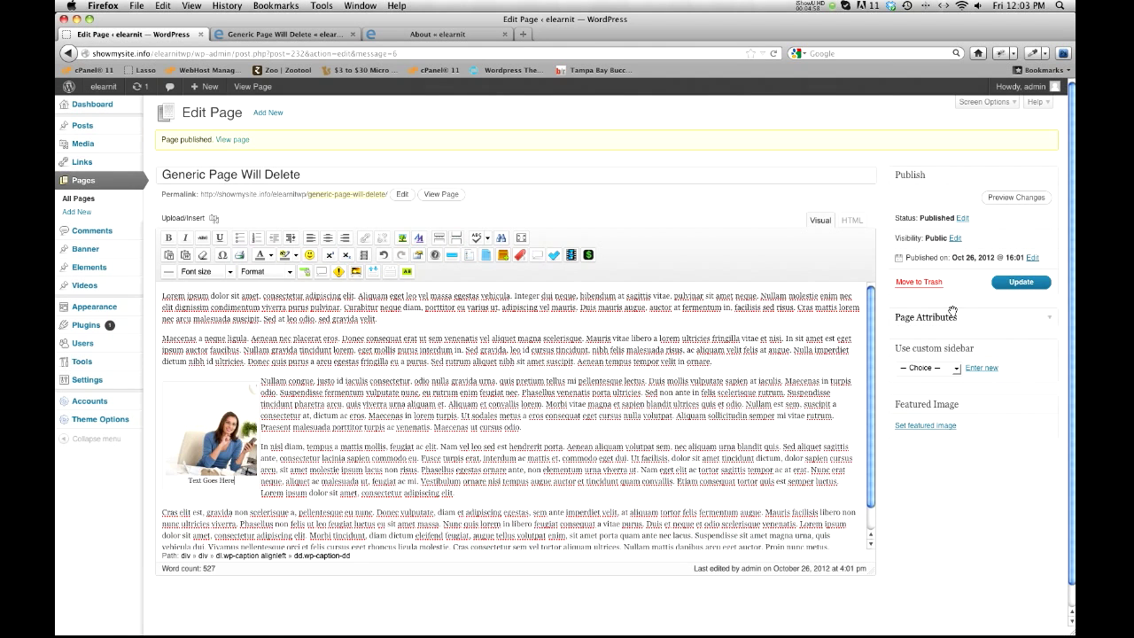
Update the page and reload its live version to check the inserted image and caption.
{"action": "left_click", "coordinate": [1016, 284]}
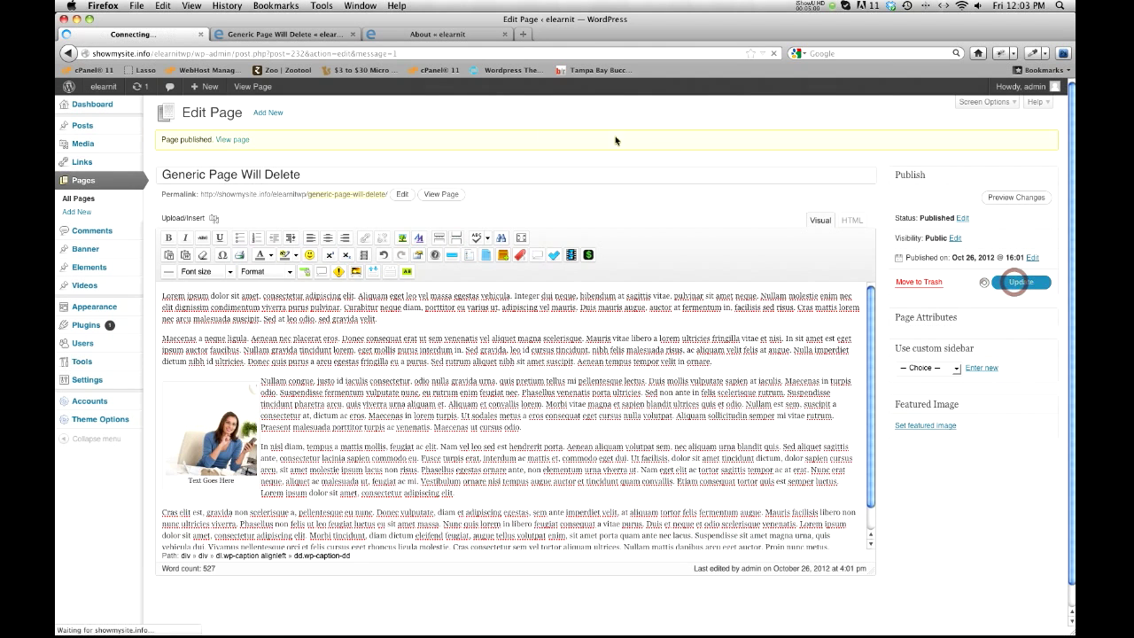
{"action": "left_click", "coordinate": [325, 37]}
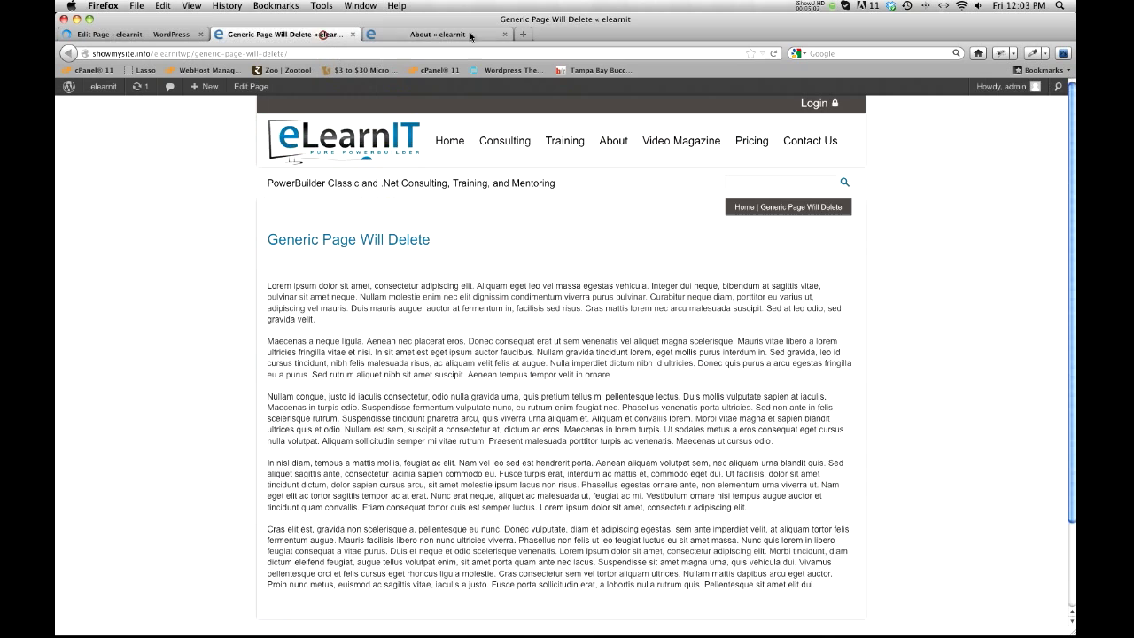
{"action": "left_click", "coordinate": [774, 53]}
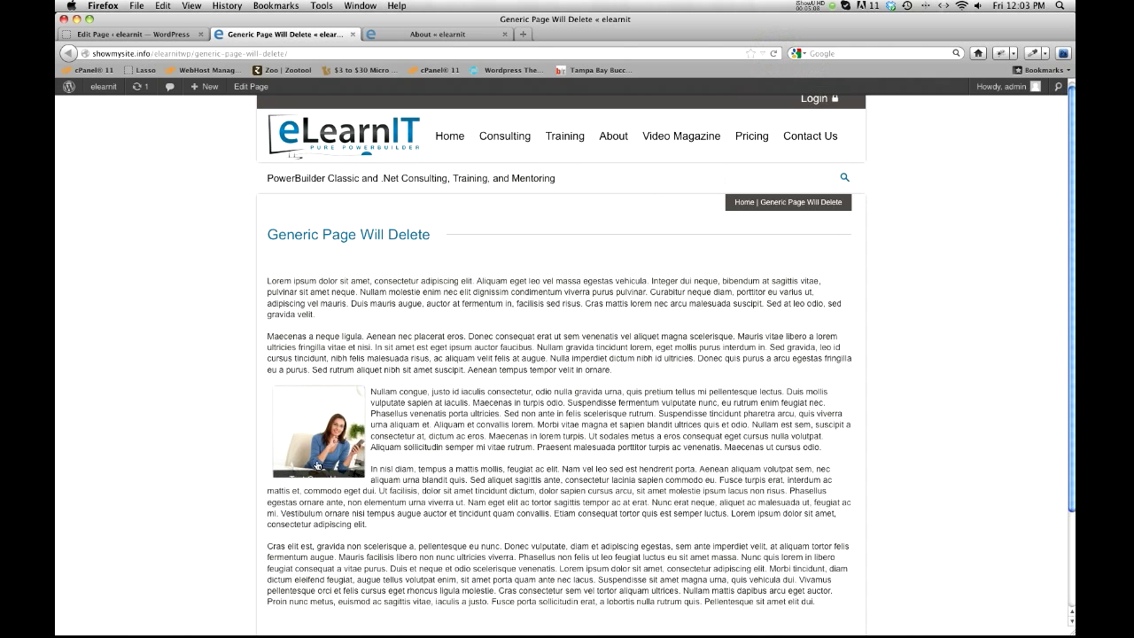
Examine the About page's second heading and add the line "Title Goes Here" above the second paragraph of the generic page.
{"action": "left_click", "coordinate": [149, 35]}
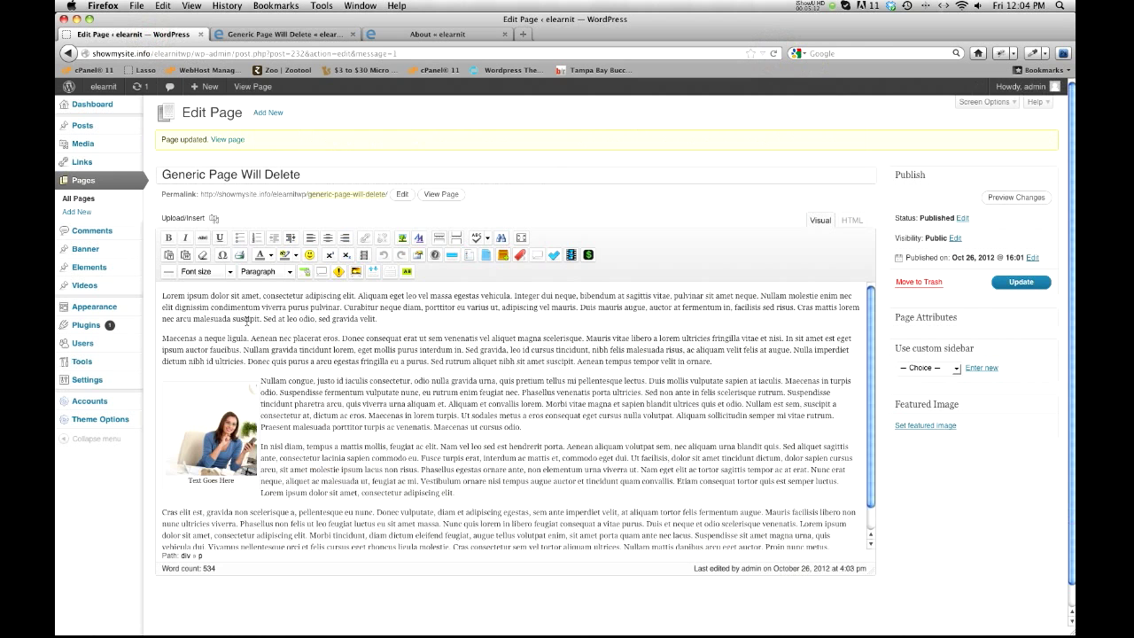
{"action": "left_click", "coordinate": [434, 35]}
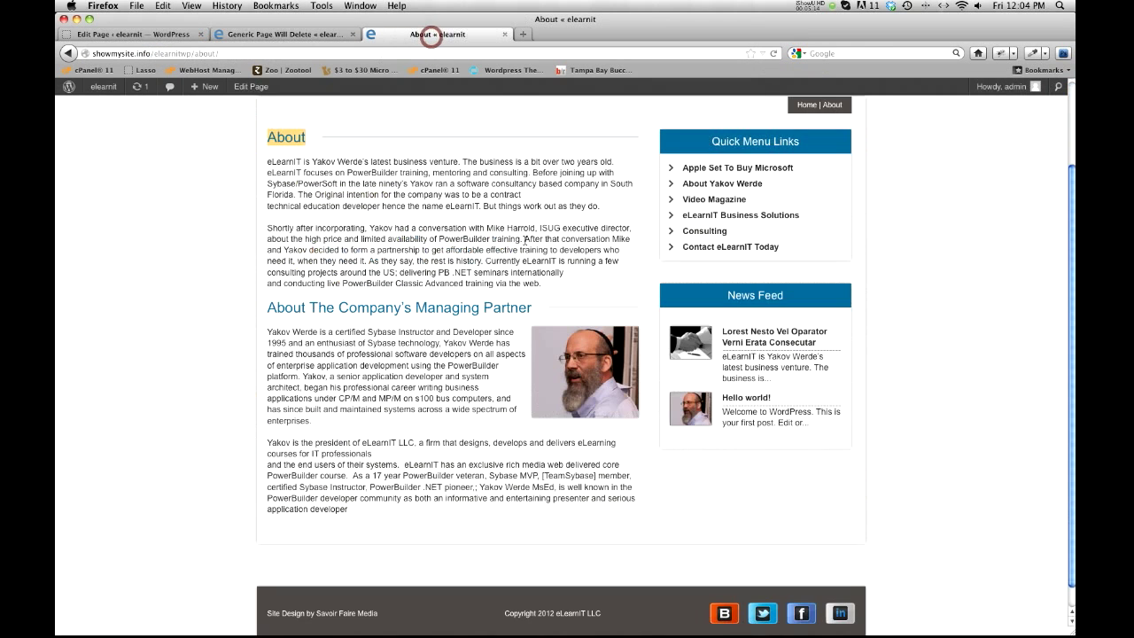
{"action": "left_click_drag", "start_coordinate": [267, 403], "coordinate": [540, 403]}
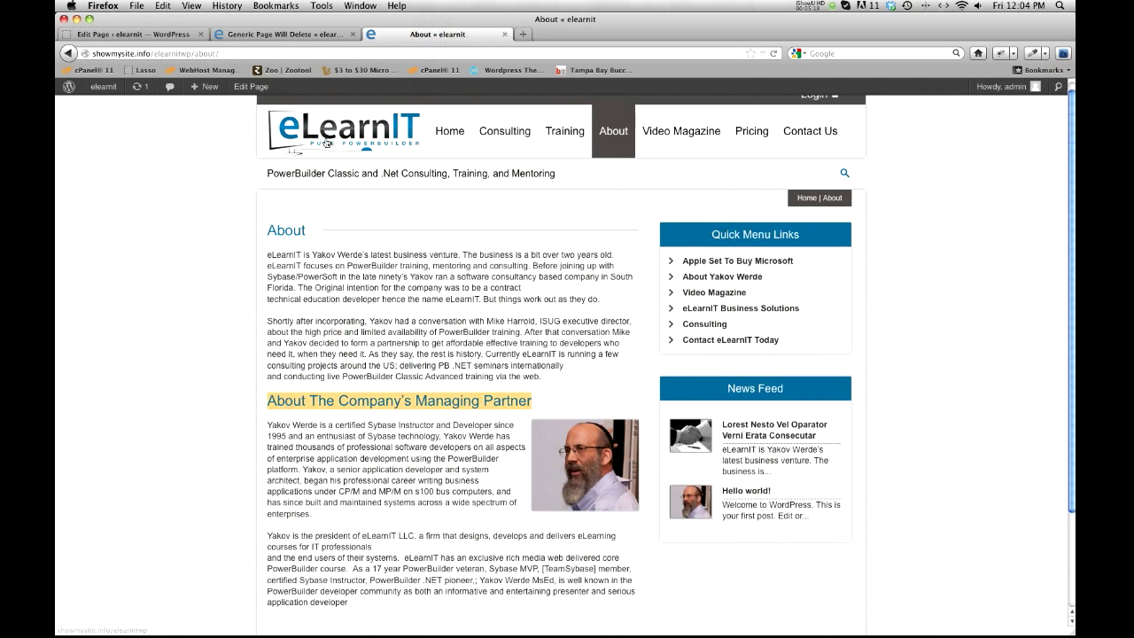
{"action": "left_click", "coordinate": [162, 36]}
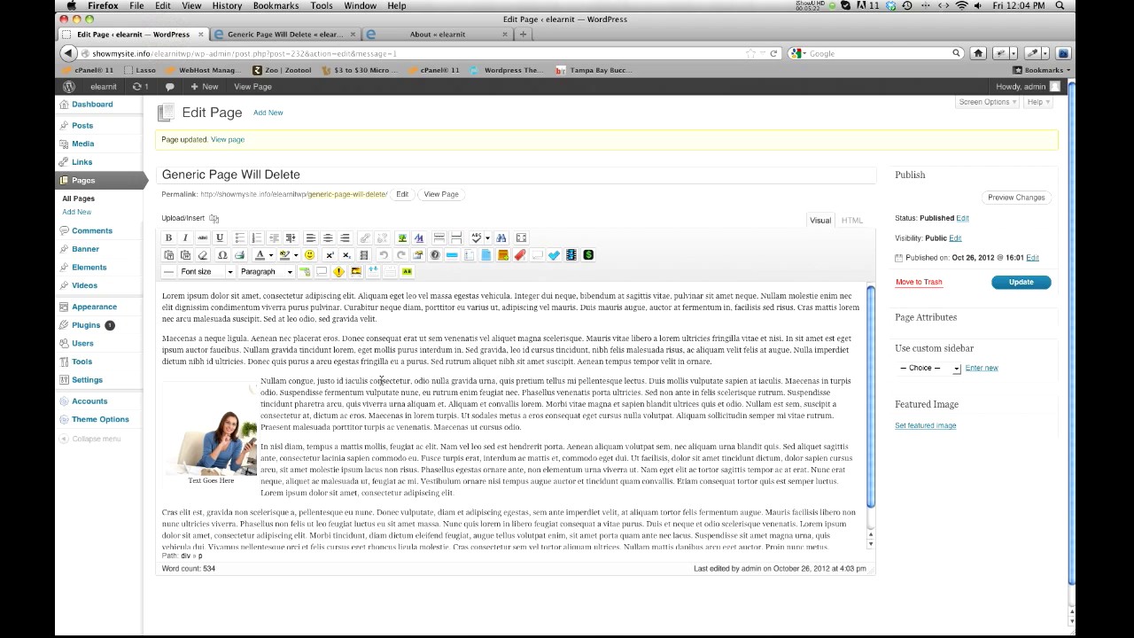
{"action": "left_click", "coordinate": [196, 333]}
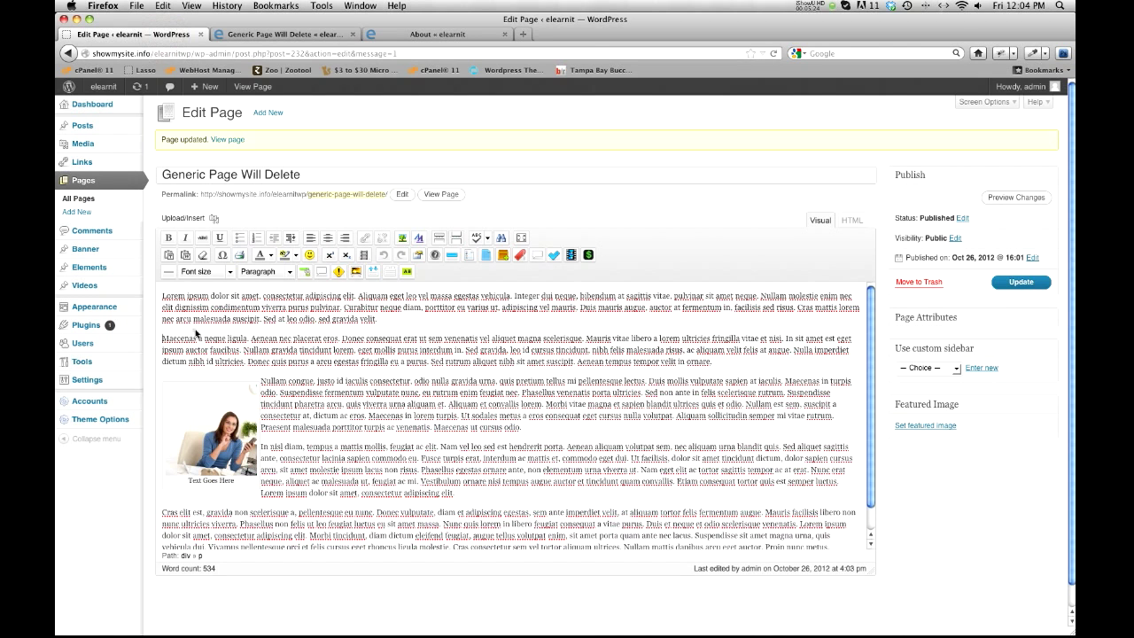
{"action": "key", "text": "Return"}
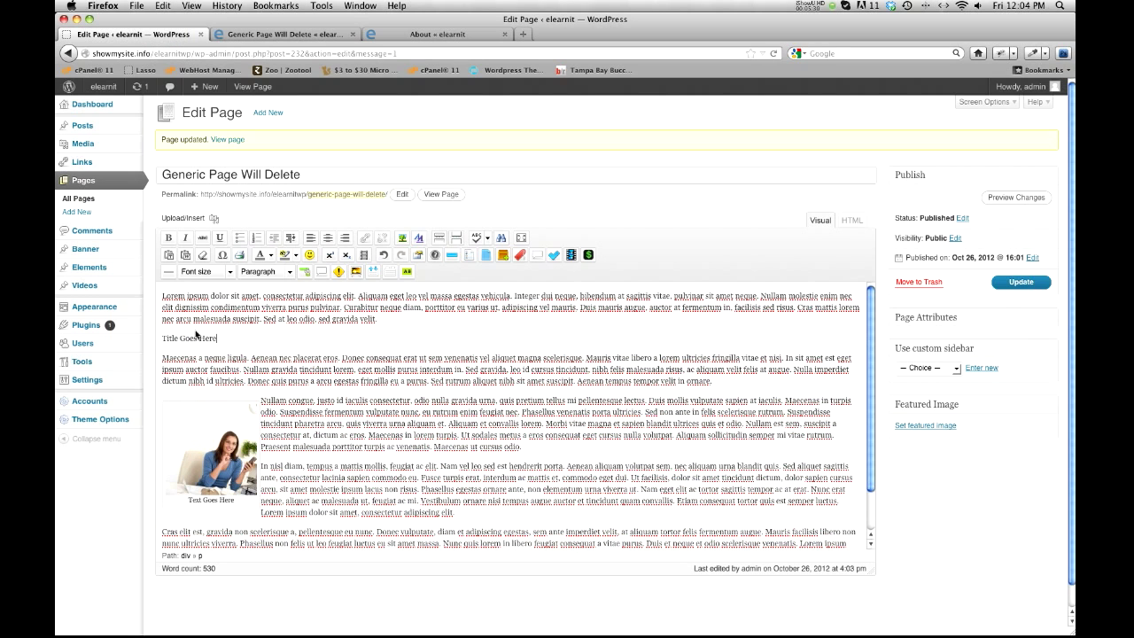
Format the "Title Goes Here" line as Heading 3.
{"action": "left_click_drag", "start_coordinate": [217, 342], "coordinate": [161, 340]}
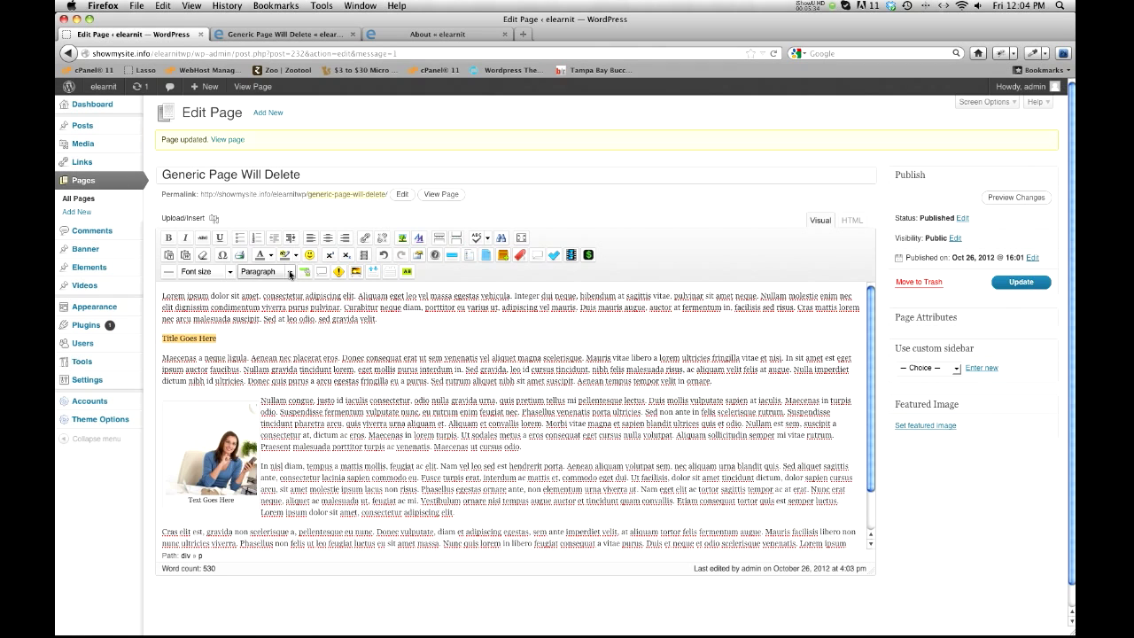
{"action": "left_click", "coordinate": [290, 272]}
{"action": "scroll", "coordinate": [282, 332], "scroll_direction": "down", "scroll_amount": 1}
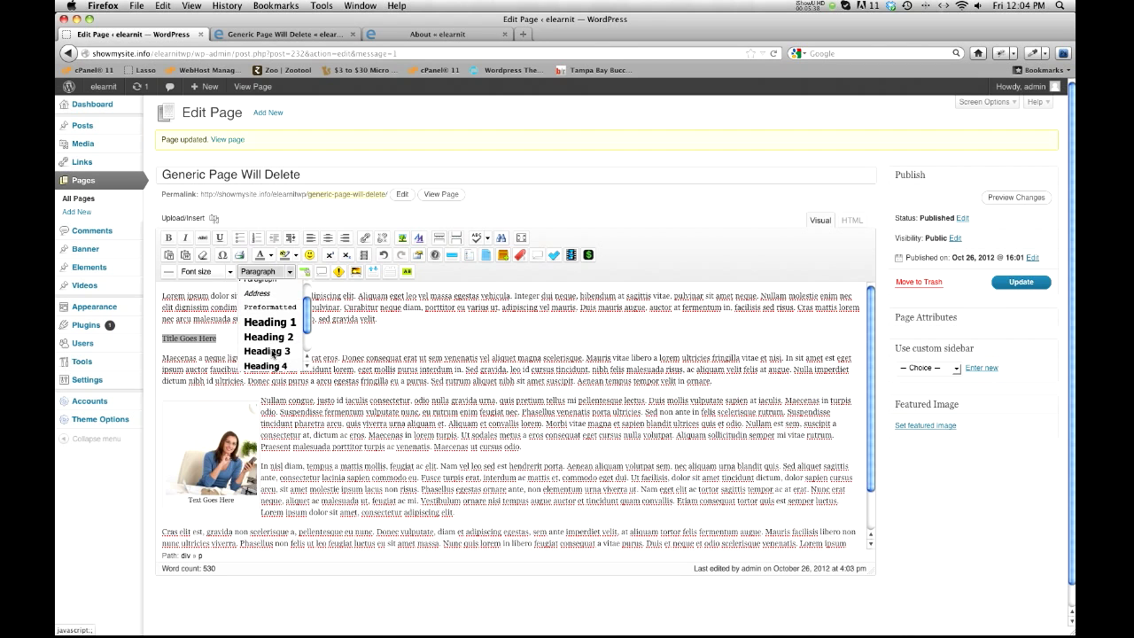
{"action": "left_click", "coordinate": [274, 352]}
Save the page with its new subheading and reload the live version to check the heading style.
{"action": "left_click", "coordinate": [1003, 284]}
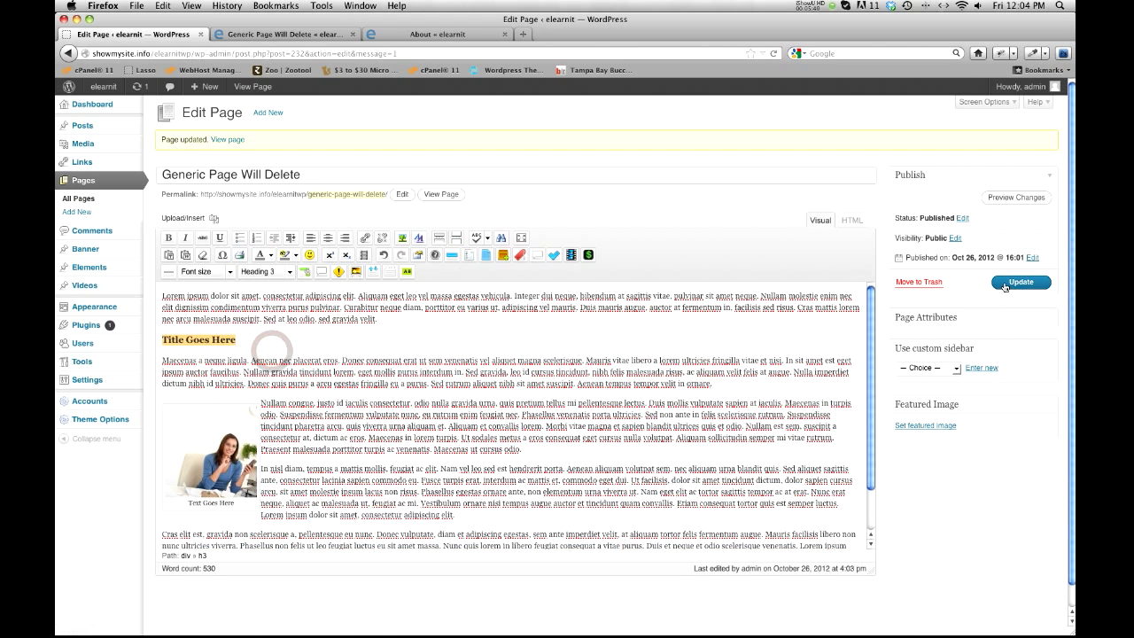
{"action": "left_click", "coordinate": [303, 34]}
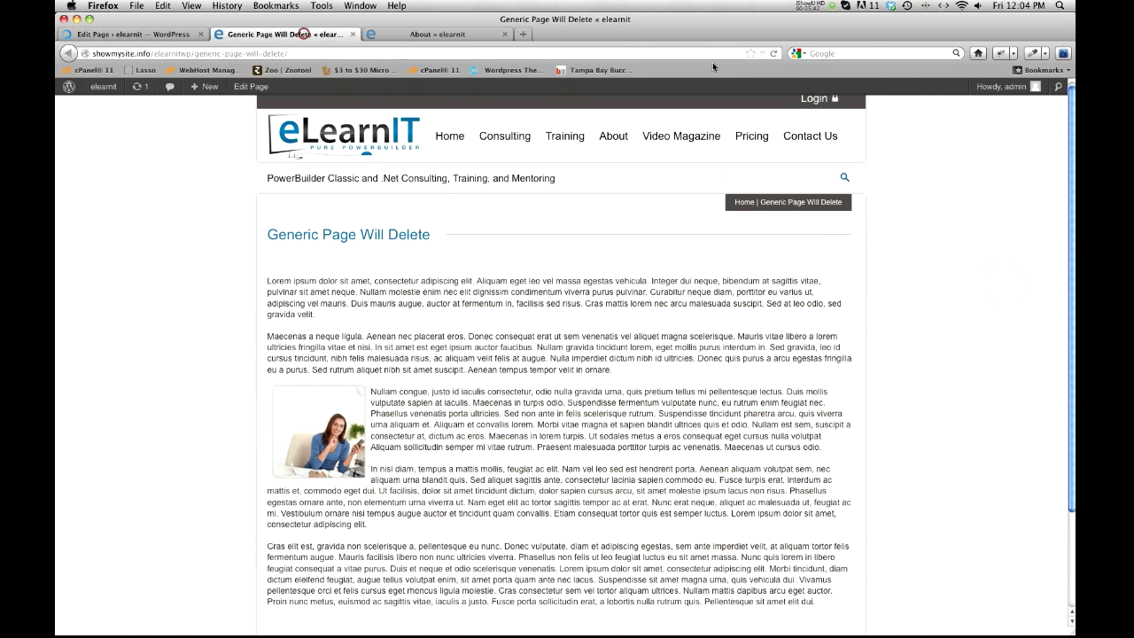
{"action": "left_click", "coordinate": [774, 53]}
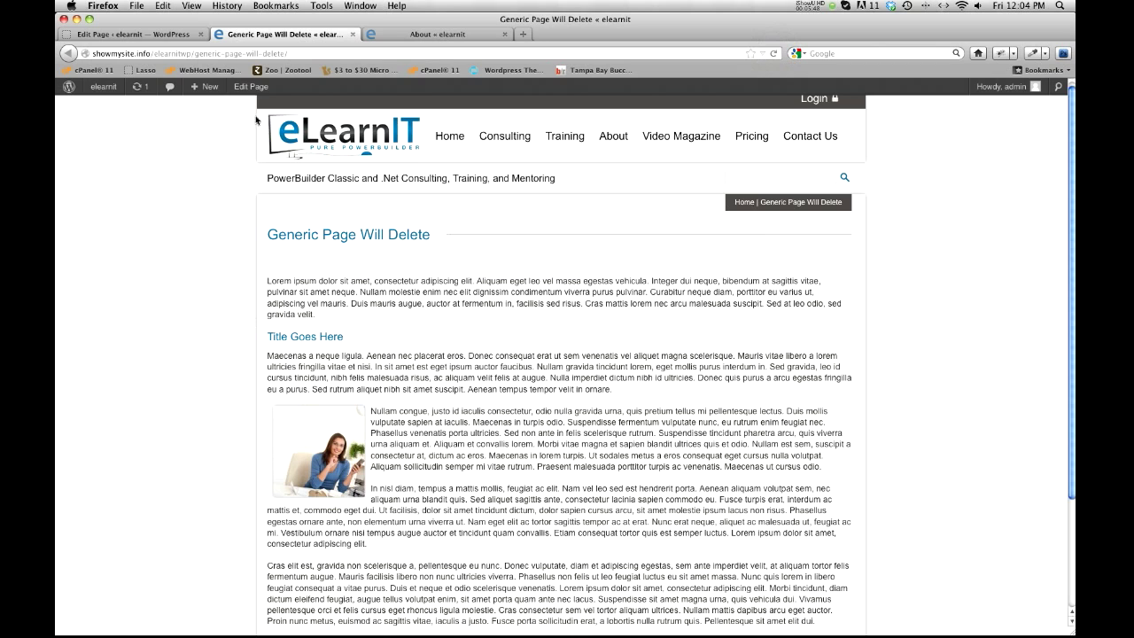
Wrap the "Title Goes Here" subheading in a content title shortcode.
{"action": "left_click", "coordinate": [148, 33]}
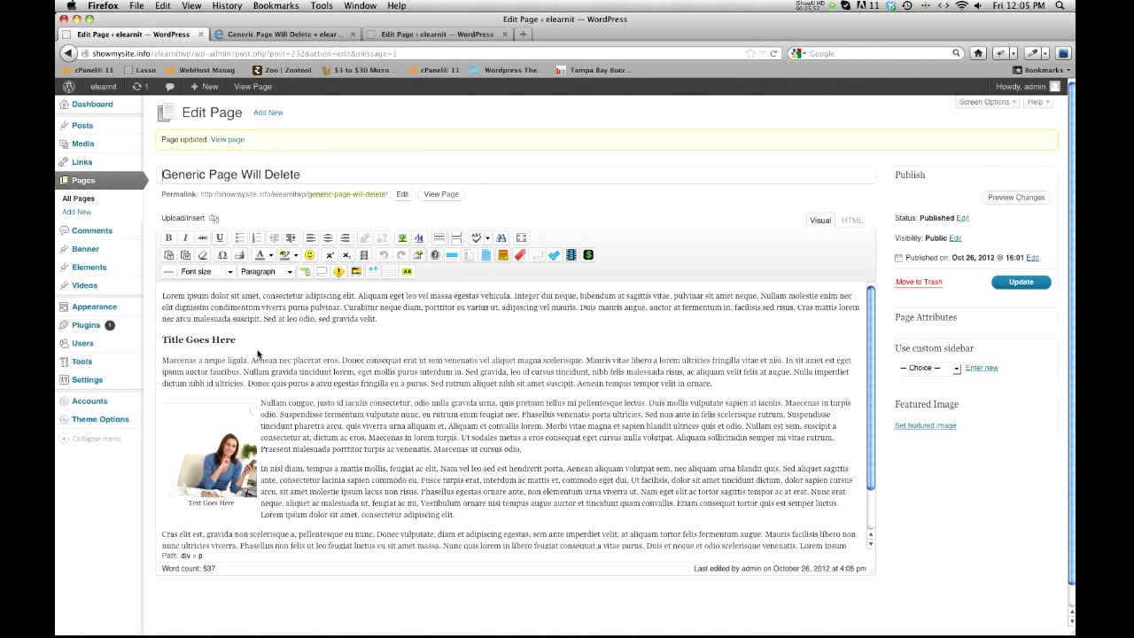
{"action": "triple_click", "coordinate": [234, 339]}
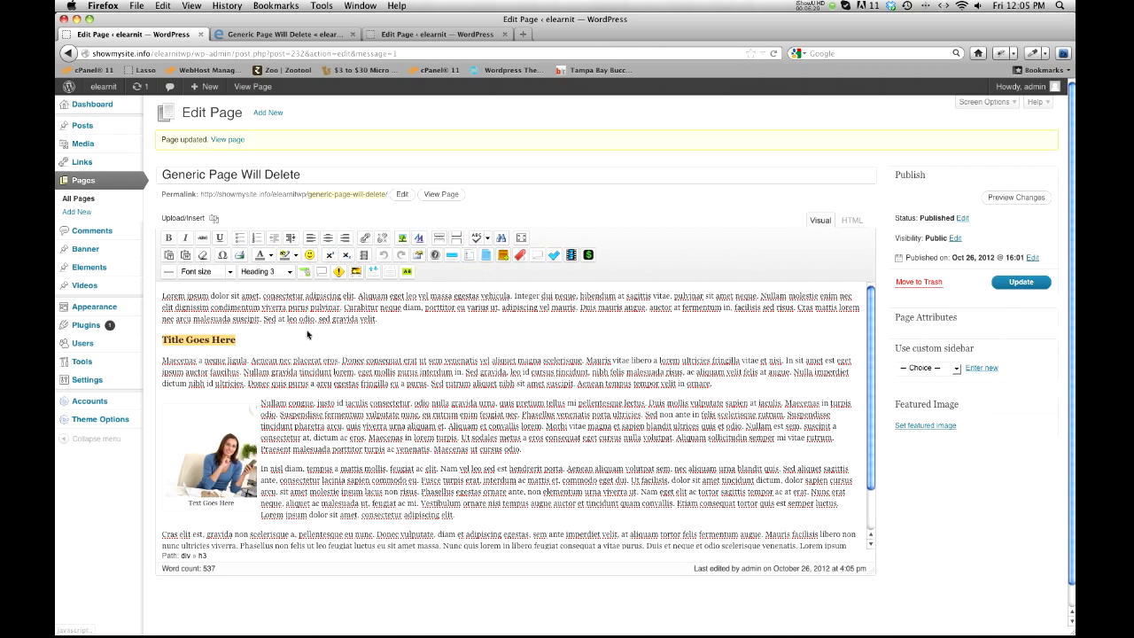
{"action": "left_click", "coordinate": [222, 339]}
{"action": "double_click", "coordinate": [197, 341]}
{"action": "triple_click", "coordinate": [197, 341]}
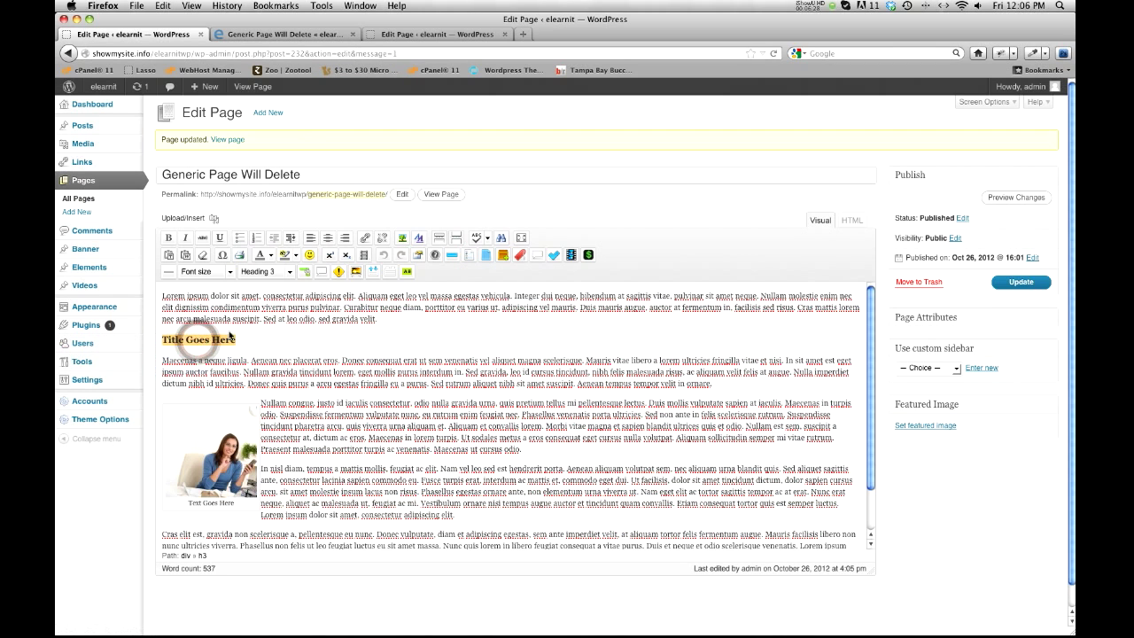
{"action": "left_click", "coordinate": [452, 256]}
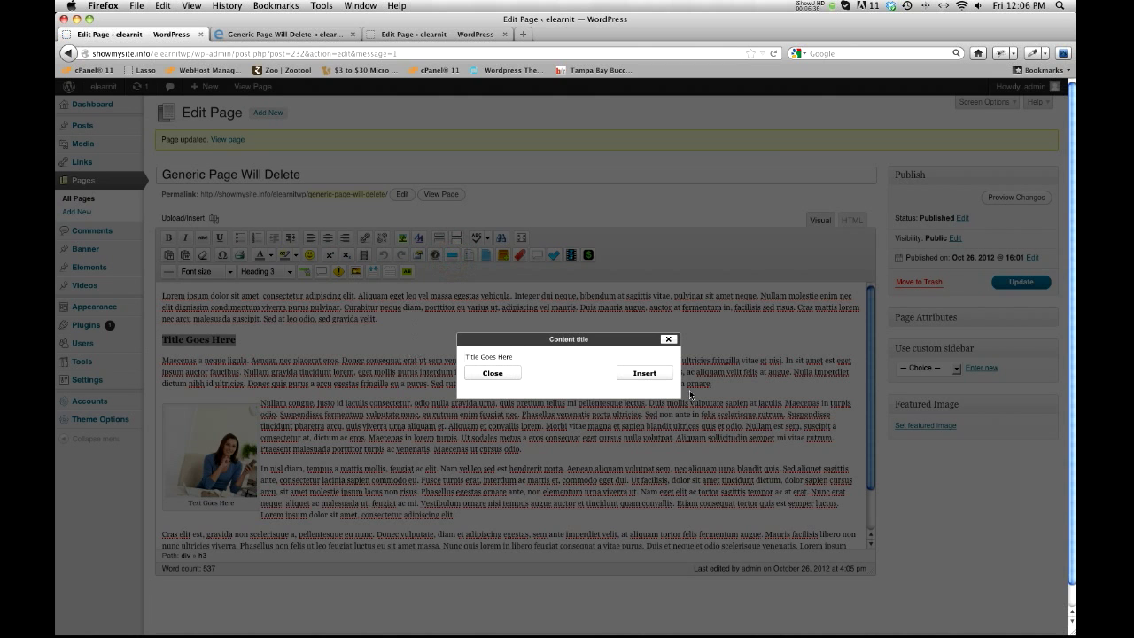
{"action": "left_click", "coordinate": [656, 381]}
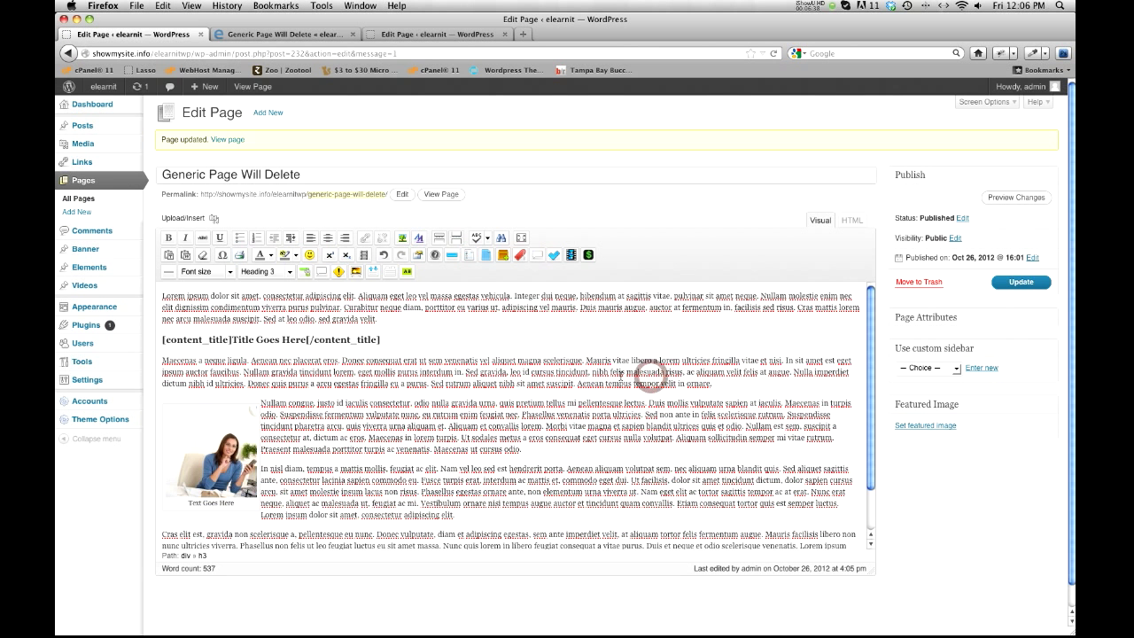
Update the page with the content title shortcode and inspect the "Title Goes Here" heading on the reloaded live page.
{"action": "left_click", "coordinate": [1010, 281]}
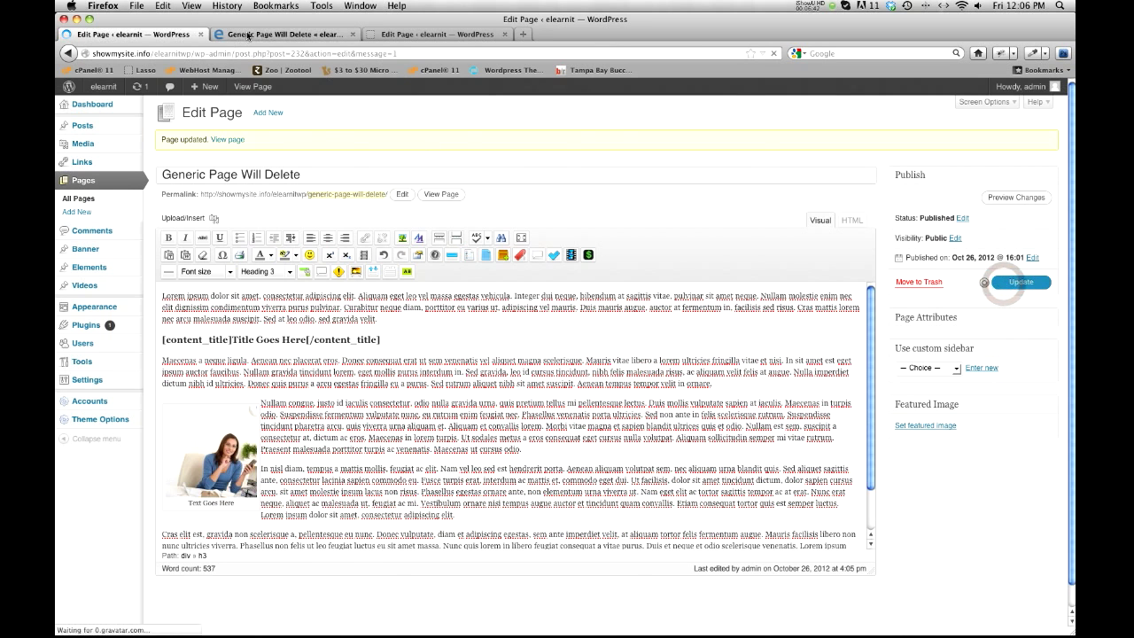
{"action": "left_click", "coordinate": [248, 35]}
{"action": "left_click", "coordinate": [775, 57]}
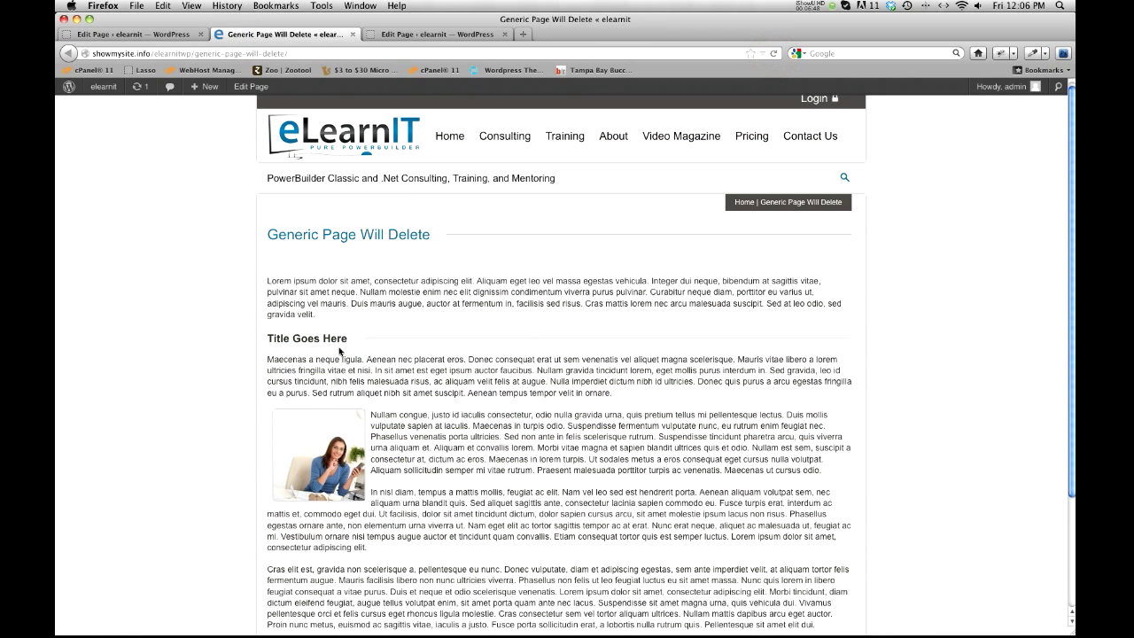
{"action": "left_click_drag", "start_coordinate": [347, 341], "coordinate": [299, 343]}
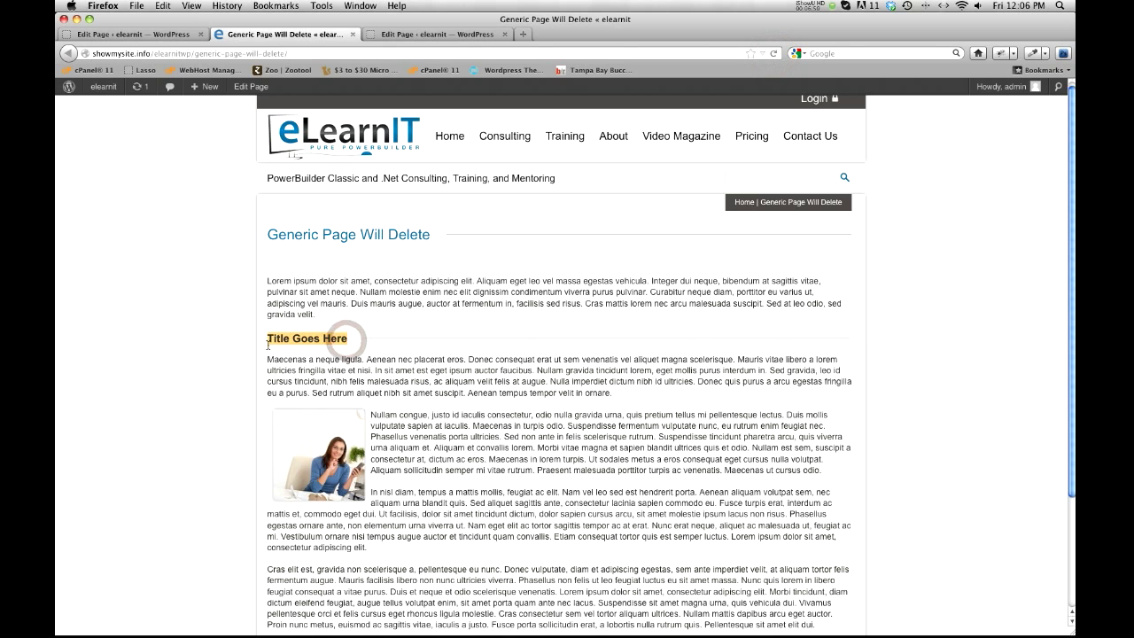
Change the "Title Goes Here" content title line to Heading 1.
{"action": "left_click", "coordinate": [133, 33]}
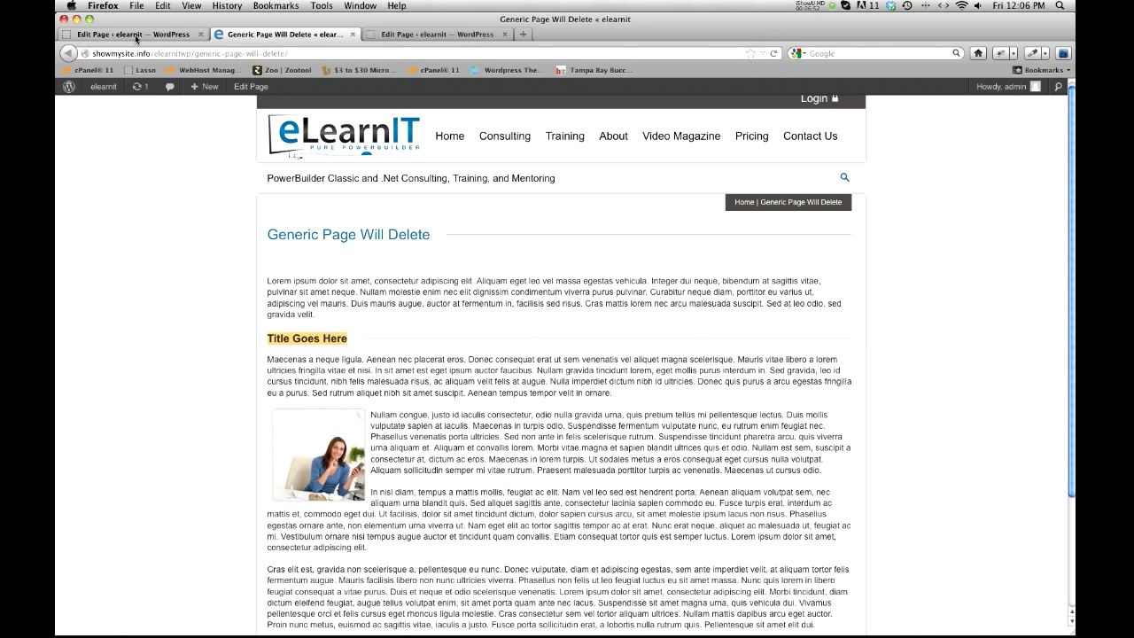
{"action": "left_click_drag", "start_coordinate": [232, 339], "coordinate": [305, 340]}
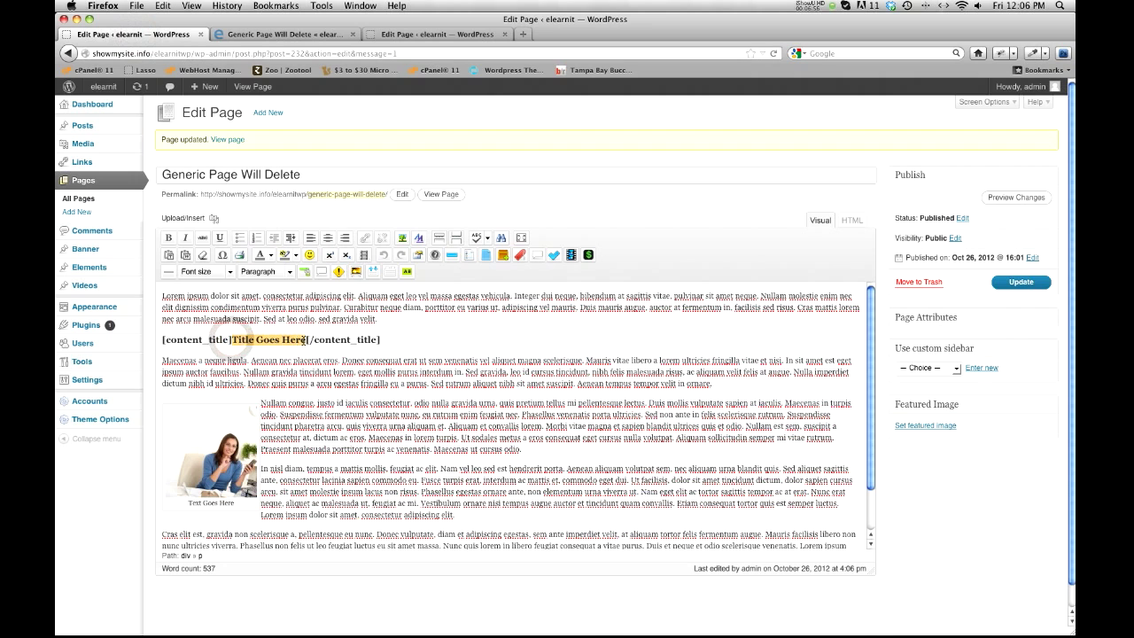
{"action": "left_click", "coordinate": [290, 271]}
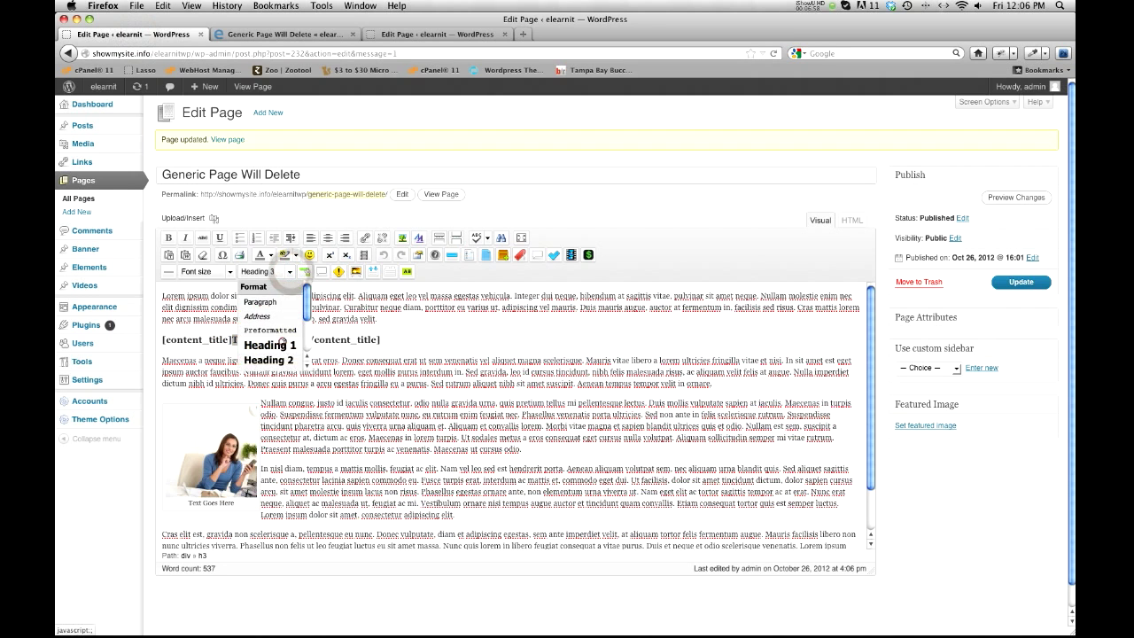
{"action": "left_click", "coordinate": [282, 344]}
Update the page with the Heading 1 title and review the reloaded live page down to its end.
{"action": "left_click", "coordinate": [1019, 286]}
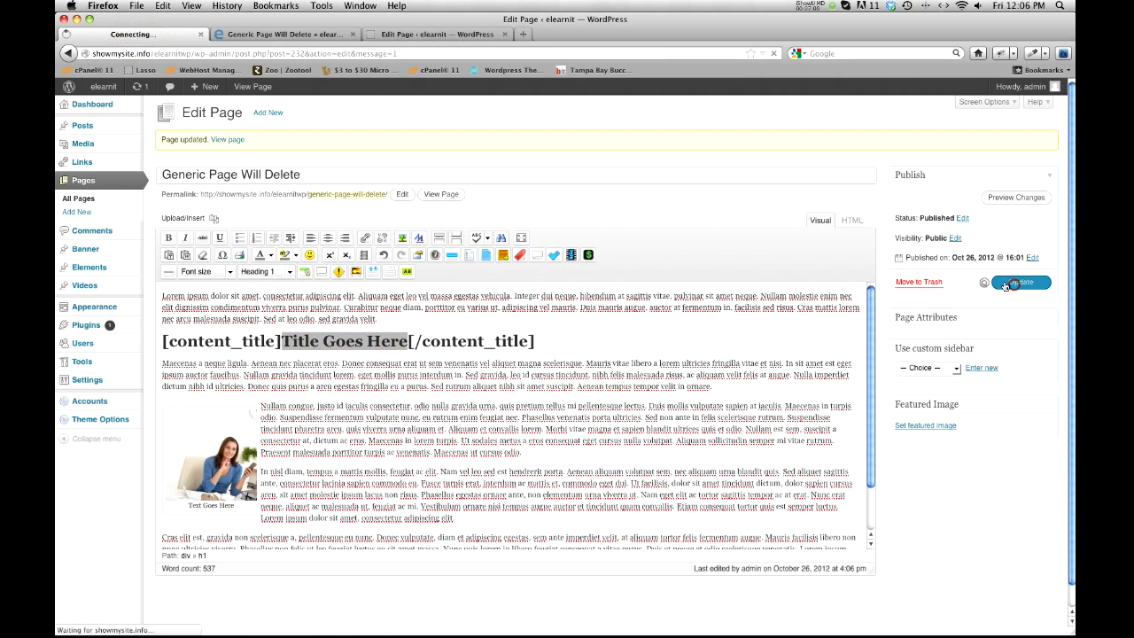
{"action": "left_click", "coordinate": [284, 35]}
{"action": "left_click", "coordinate": [774, 54]}
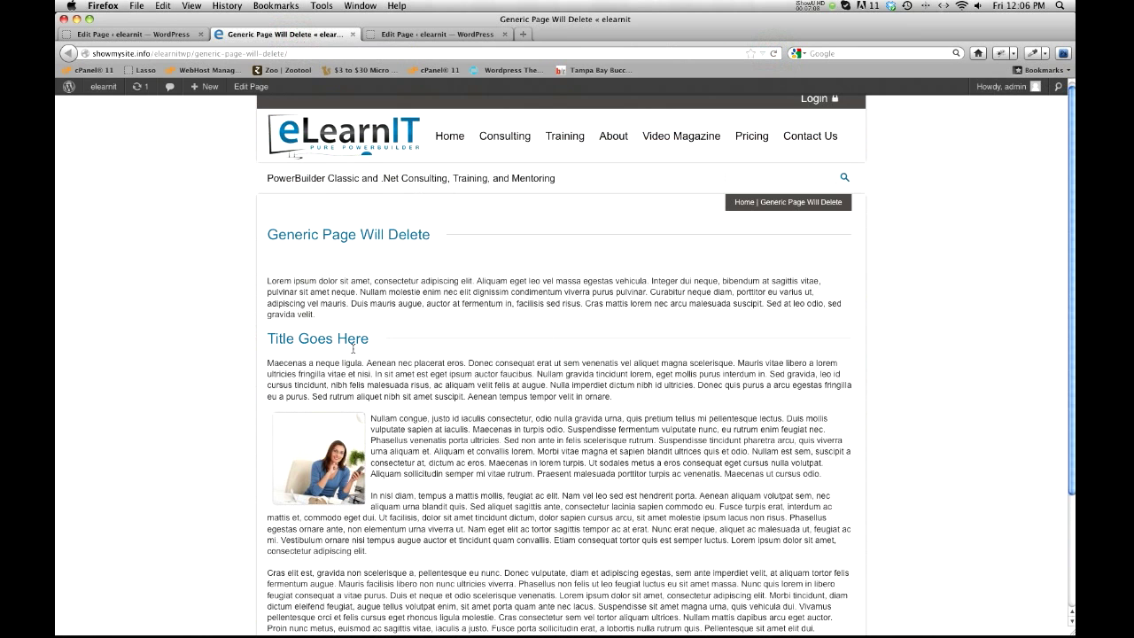
{"action": "scroll", "coordinate": [536, 375], "scroll_direction": "down", "scroll_amount": 3}
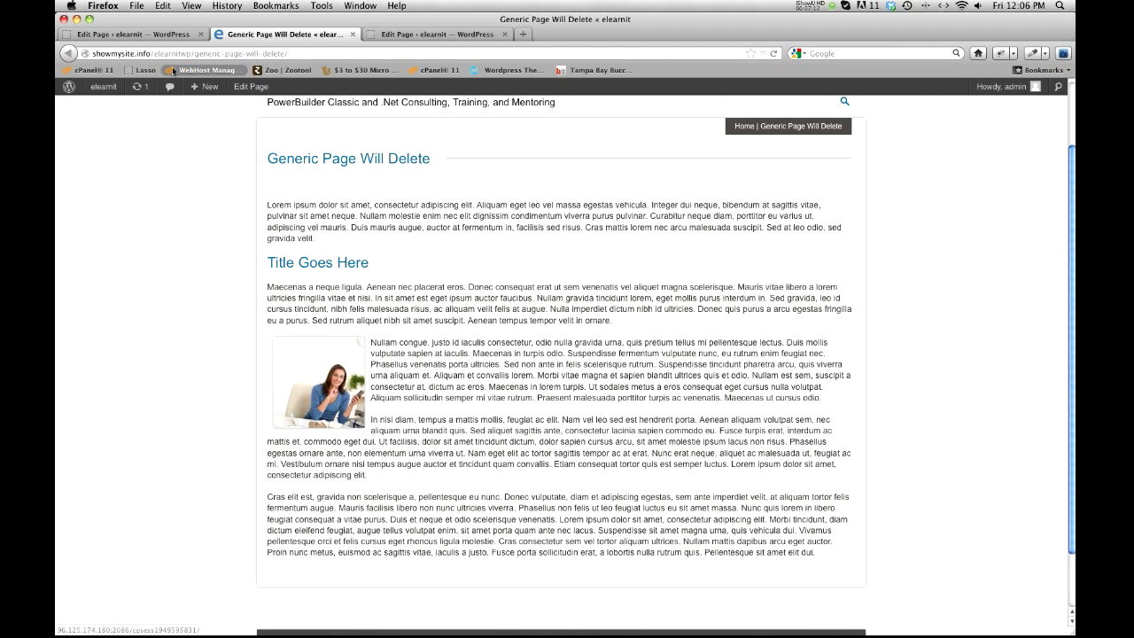
{"action": "left_click", "coordinate": [155, 37]}
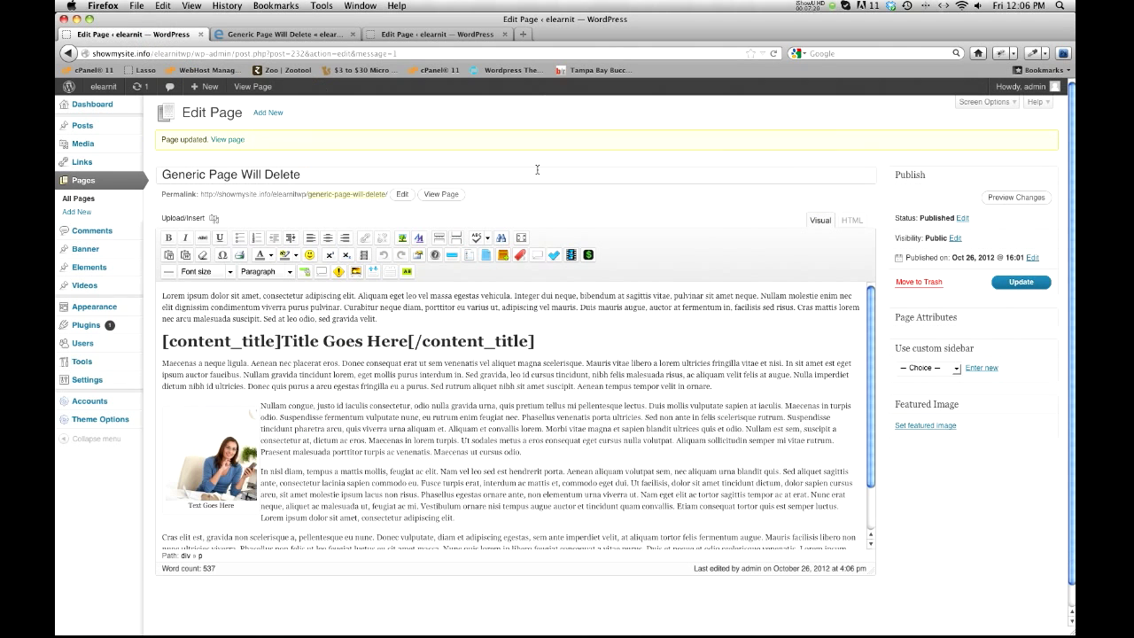
{"action": "left_click", "coordinate": [308, 37]}
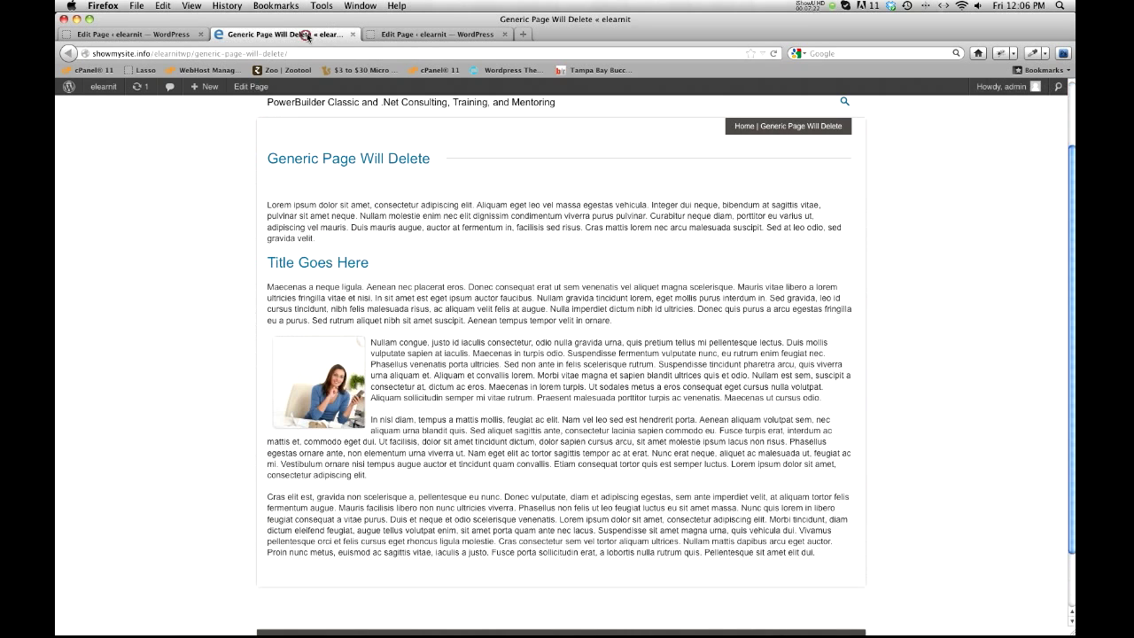
Return to editing the generic page and set its template to Page w/Sidebar Page Template in the page attributes.
{"action": "left_click", "coordinate": [131, 35]}
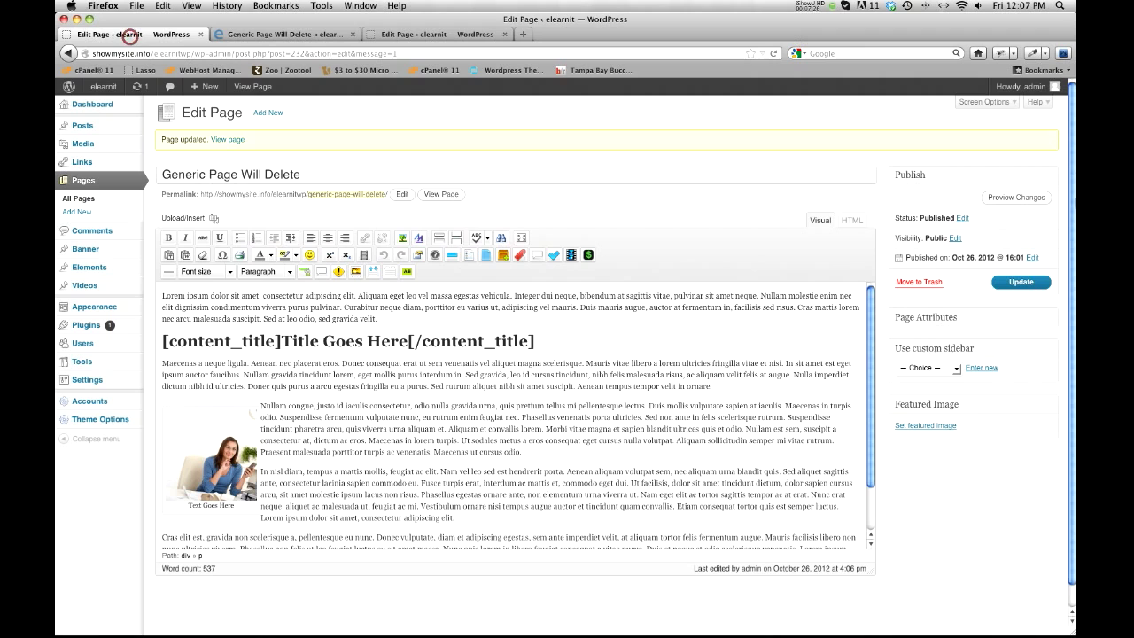
{"action": "left_click", "coordinate": [957, 368]}
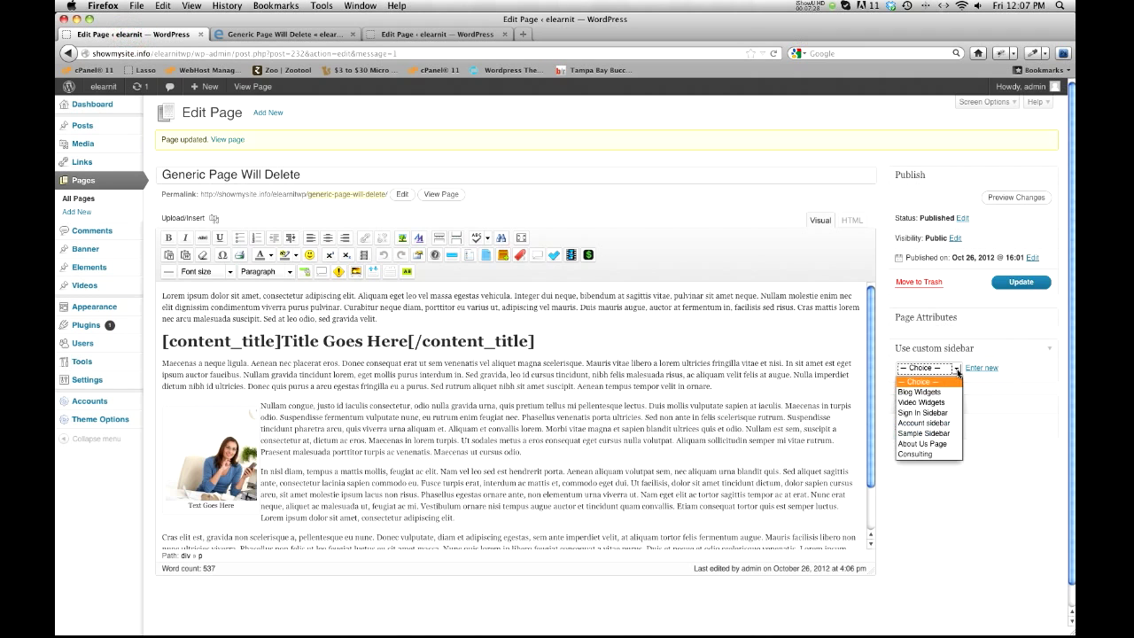
{"action": "left_click", "coordinate": [1004, 469]}
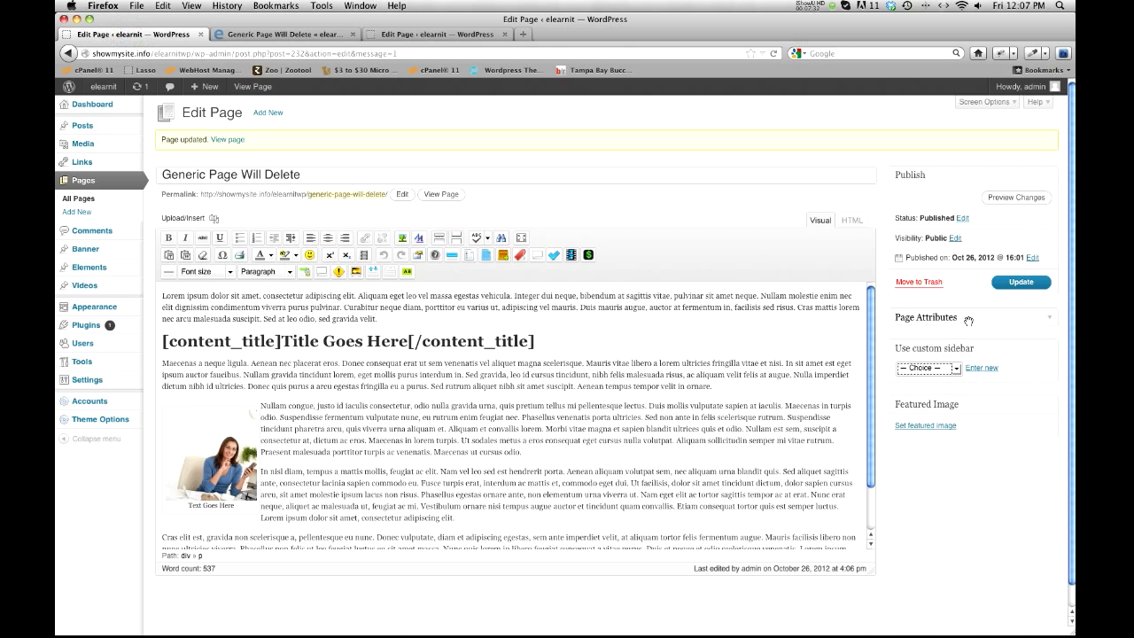
{"action": "left_click", "coordinate": [1048, 324]}
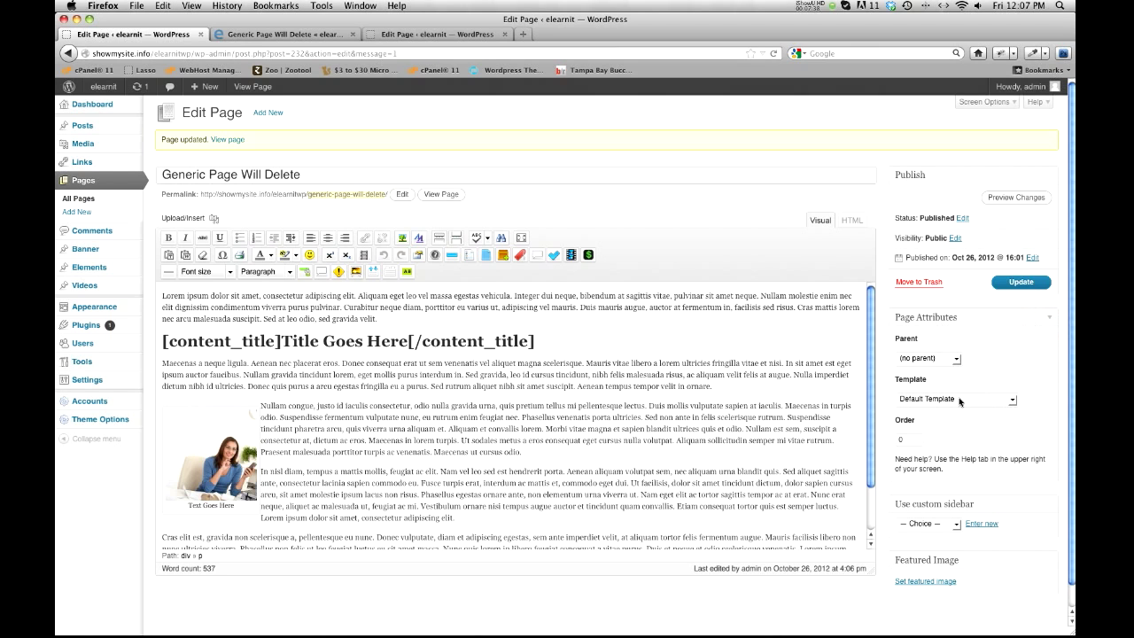
{"action": "left_click", "coordinate": [1010, 401]}
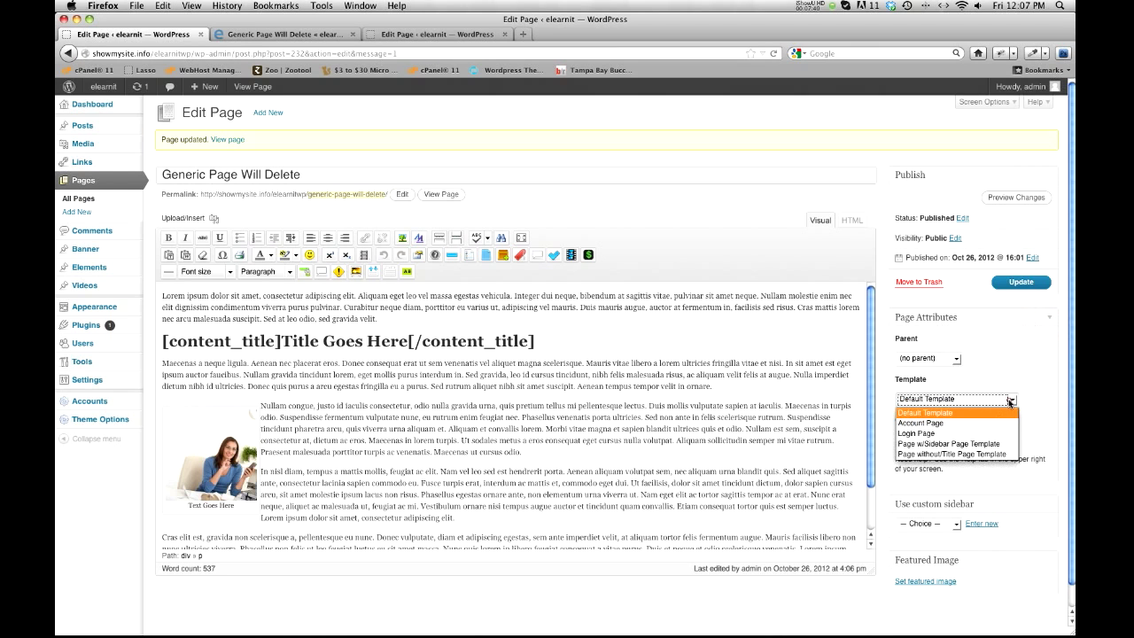
{"action": "left_click", "coordinate": [973, 447]}
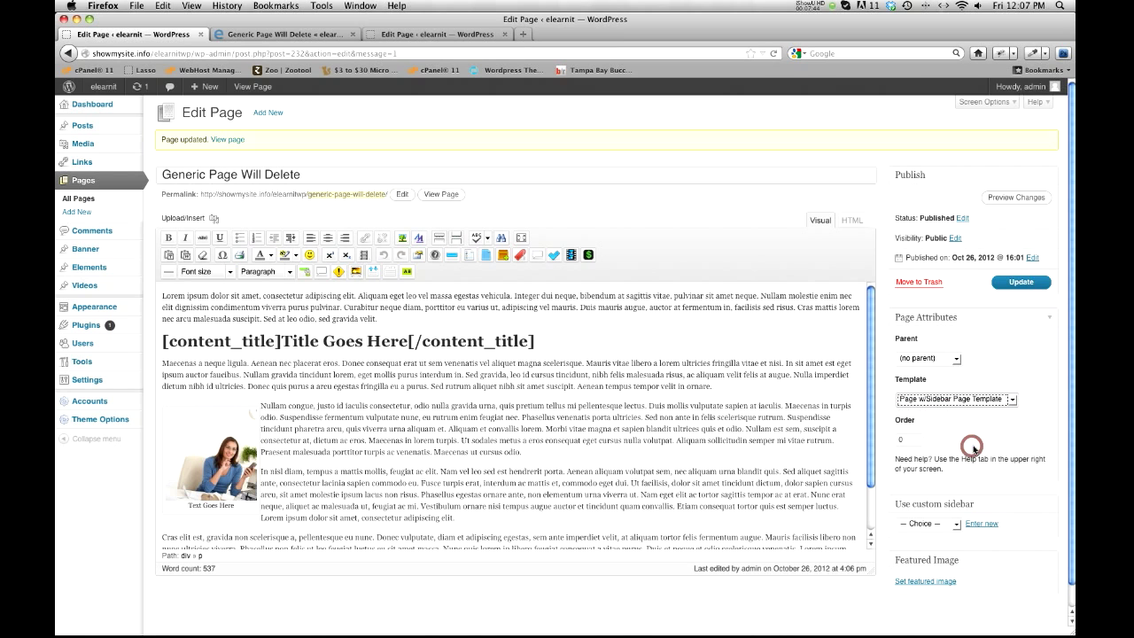
Update the page with the sidebar template and review the layout of the reloaded live page.
{"action": "left_click", "coordinate": [1019, 284]}
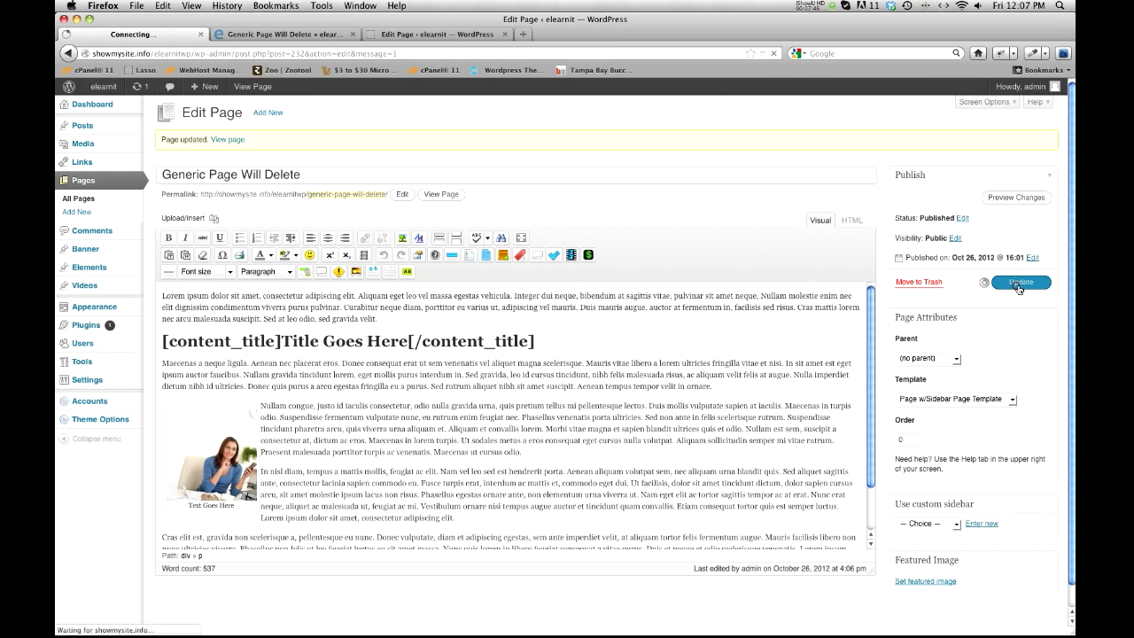
{"action": "left_click", "coordinate": [311, 35]}
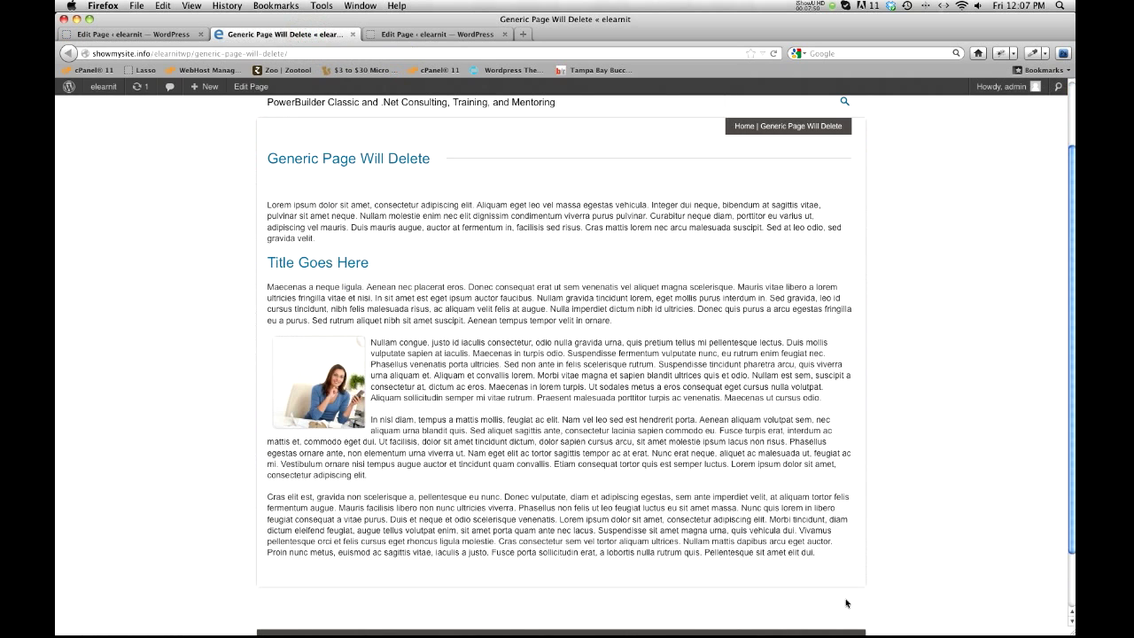
{"action": "left_click", "coordinate": [774, 53]}
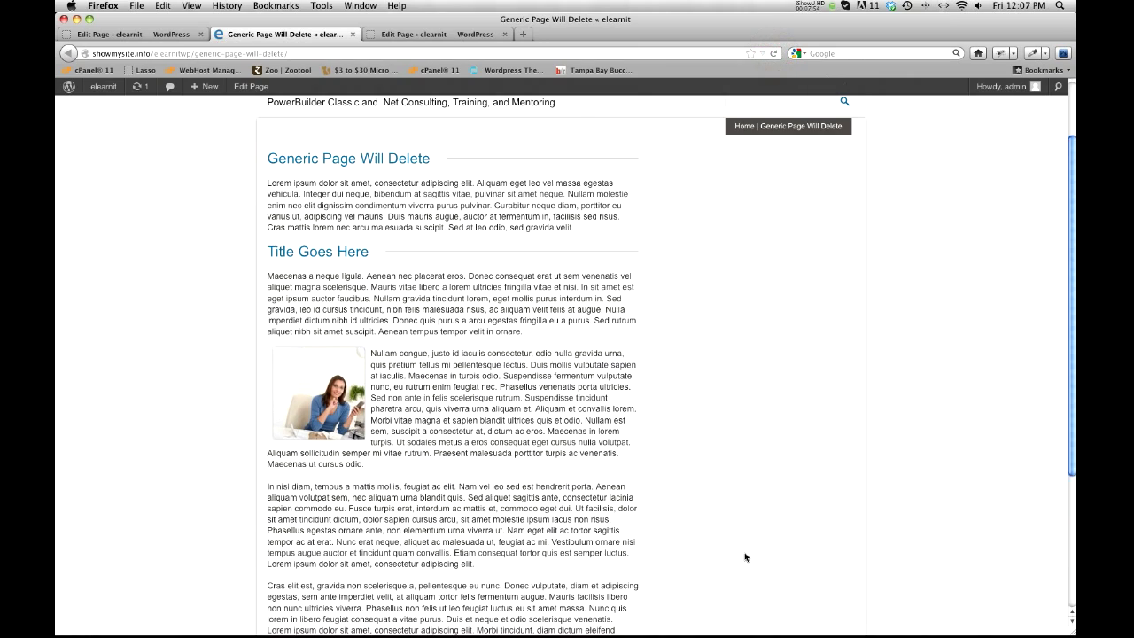
{"action": "scroll", "coordinate": [744, 557], "scroll_direction": "down", "scroll_amount": 5}
{"action": "scroll", "coordinate": [744, 557], "scroll_direction": "up", "scroll_amount": 10}
Return to editing the generic page and assign Blog Widgets as its custom sidebar.
{"action": "left_click", "coordinate": [119, 34]}
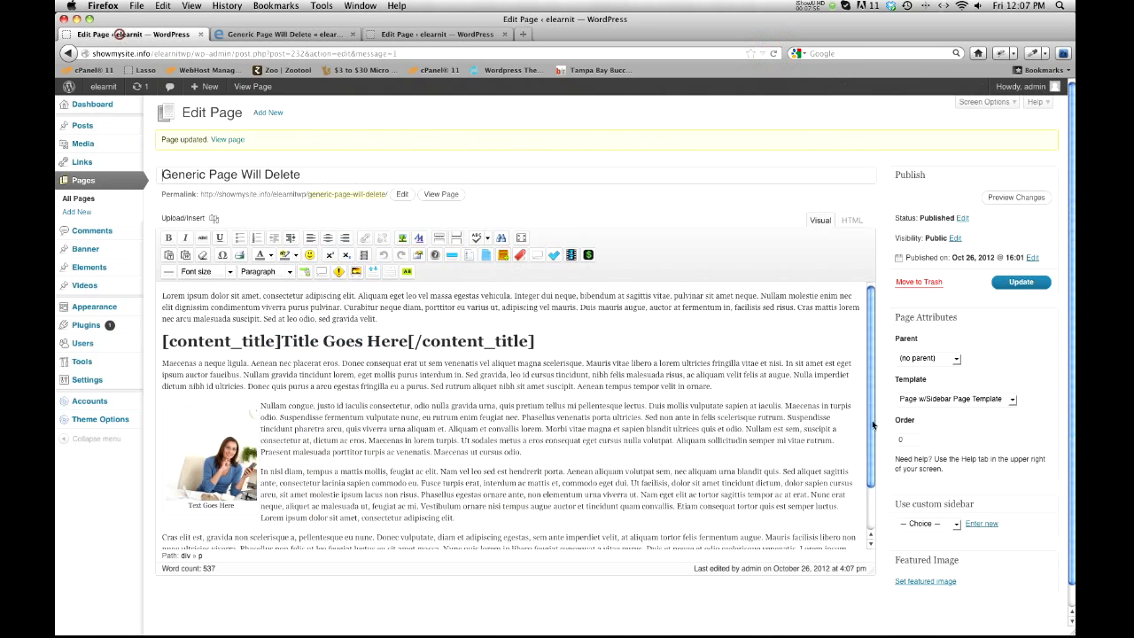
{"action": "left_click", "coordinate": [956, 524]}
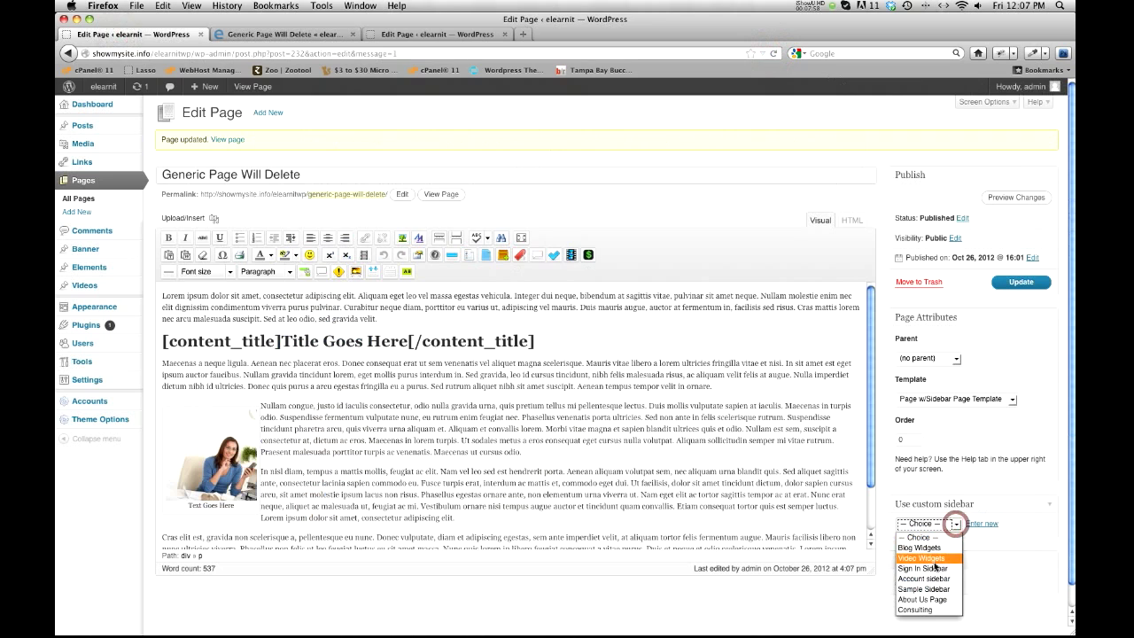
{"action": "left_click", "coordinate": [930, 549]}
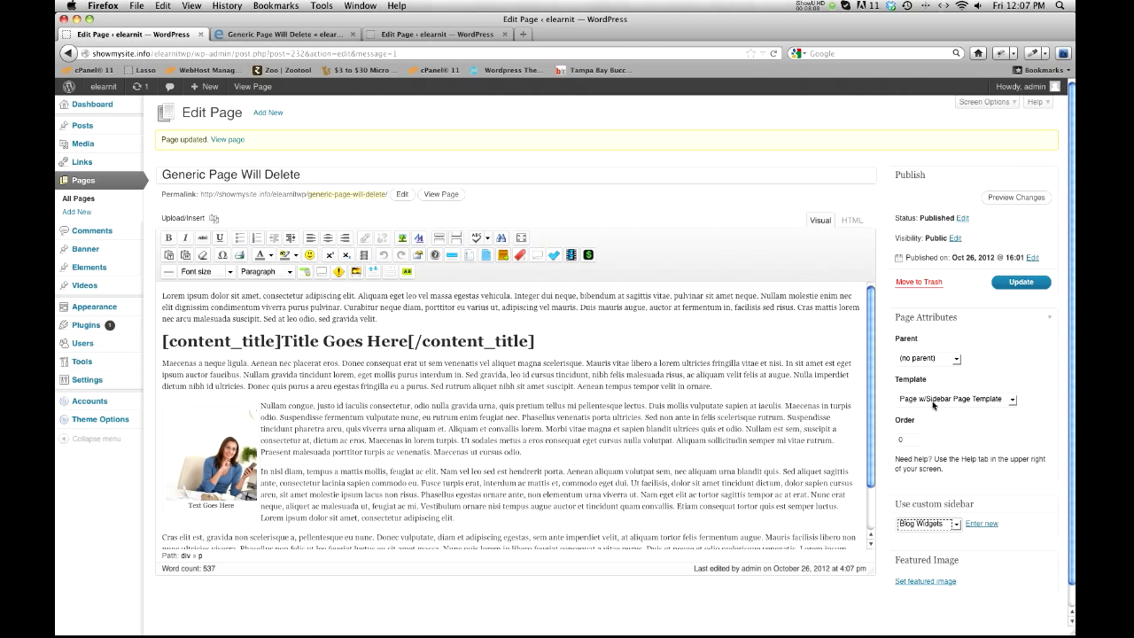
Update the page with the Blog Widgets sidebar and review the sidebar widgets on the reloaded live page down to the footer.
{"action": "left_click", "coordinate": [1019, 282]}
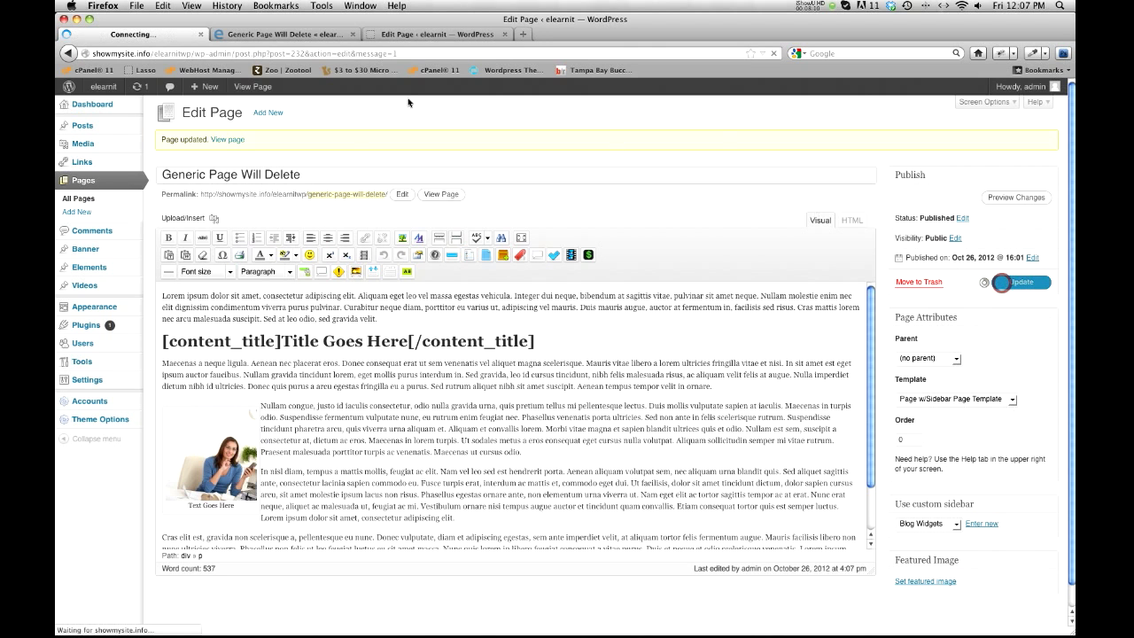
{"action": "left_click", "coordinate": [262, 35]}
{"action": "left_click", "coordinate": [771, 52]}
{"action": "scroll", "coordinate": [802, 337], "scroll_direction": "down", "scroll_amount": 10}
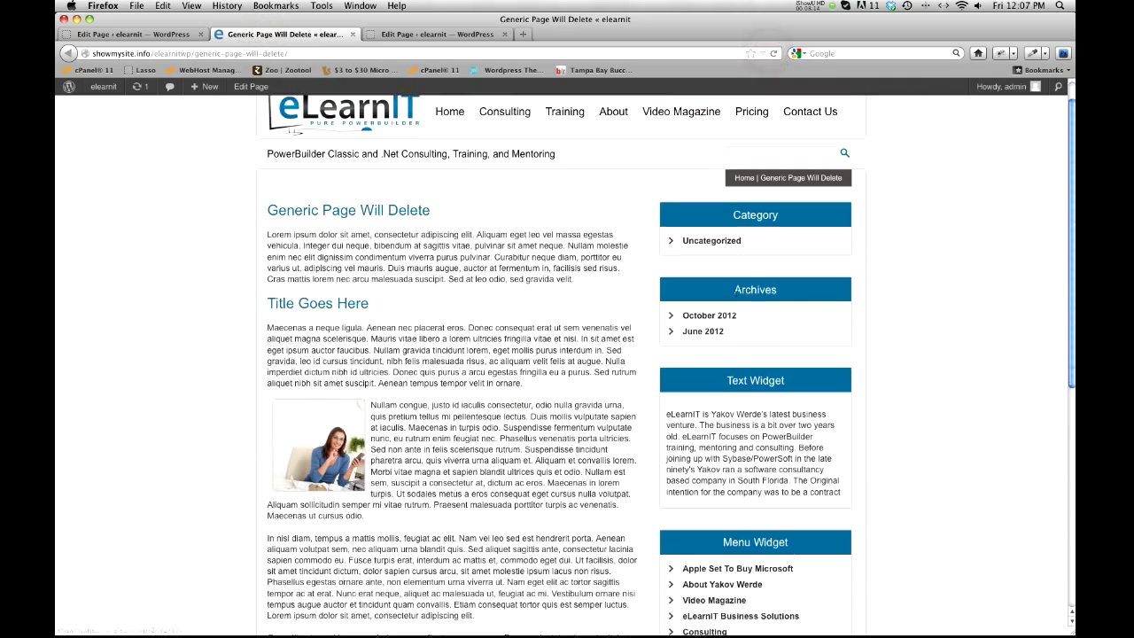
{"action": "scroll", "coordinate": [744, 301], "scroll_direction": "up", "scroll_amount": 8}
{"action": "scroll", "coordinate": [736, 299], "scroll_direction": "down", "scroll_amount": 5}
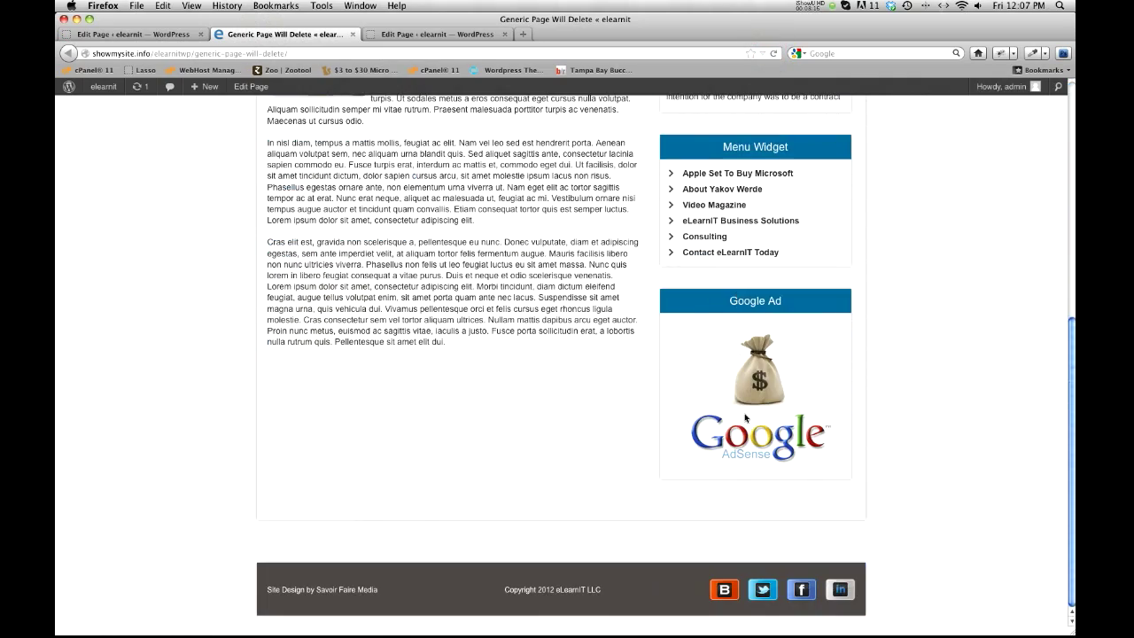
{"action": "scroll", "coordinate": [749, 415], "scroll_direction": "up", "scroll_amount": 10}
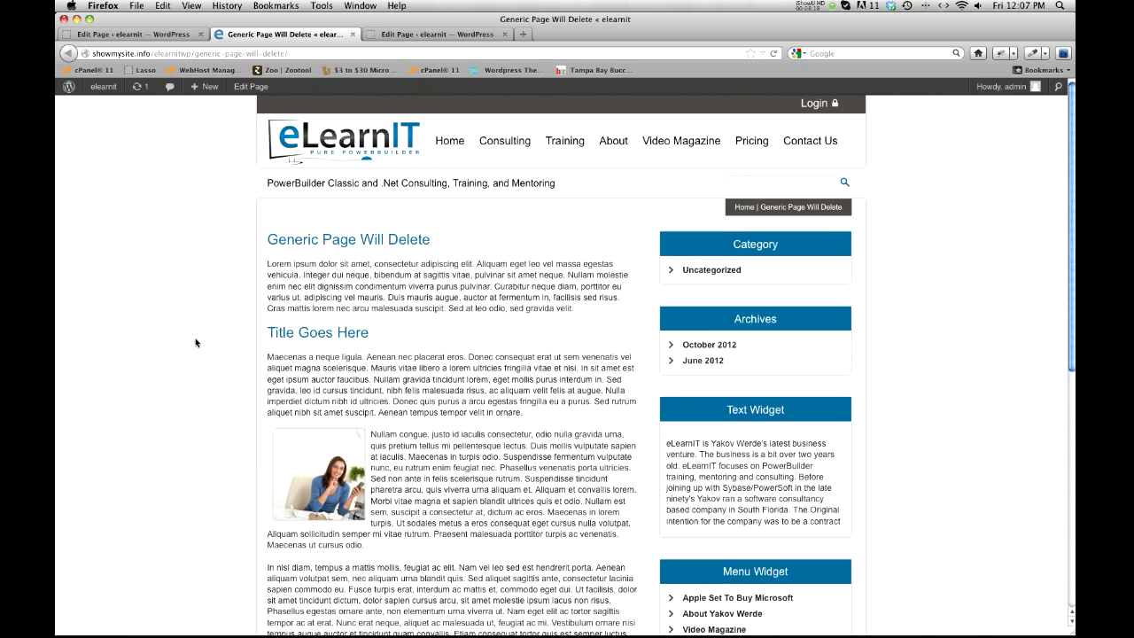